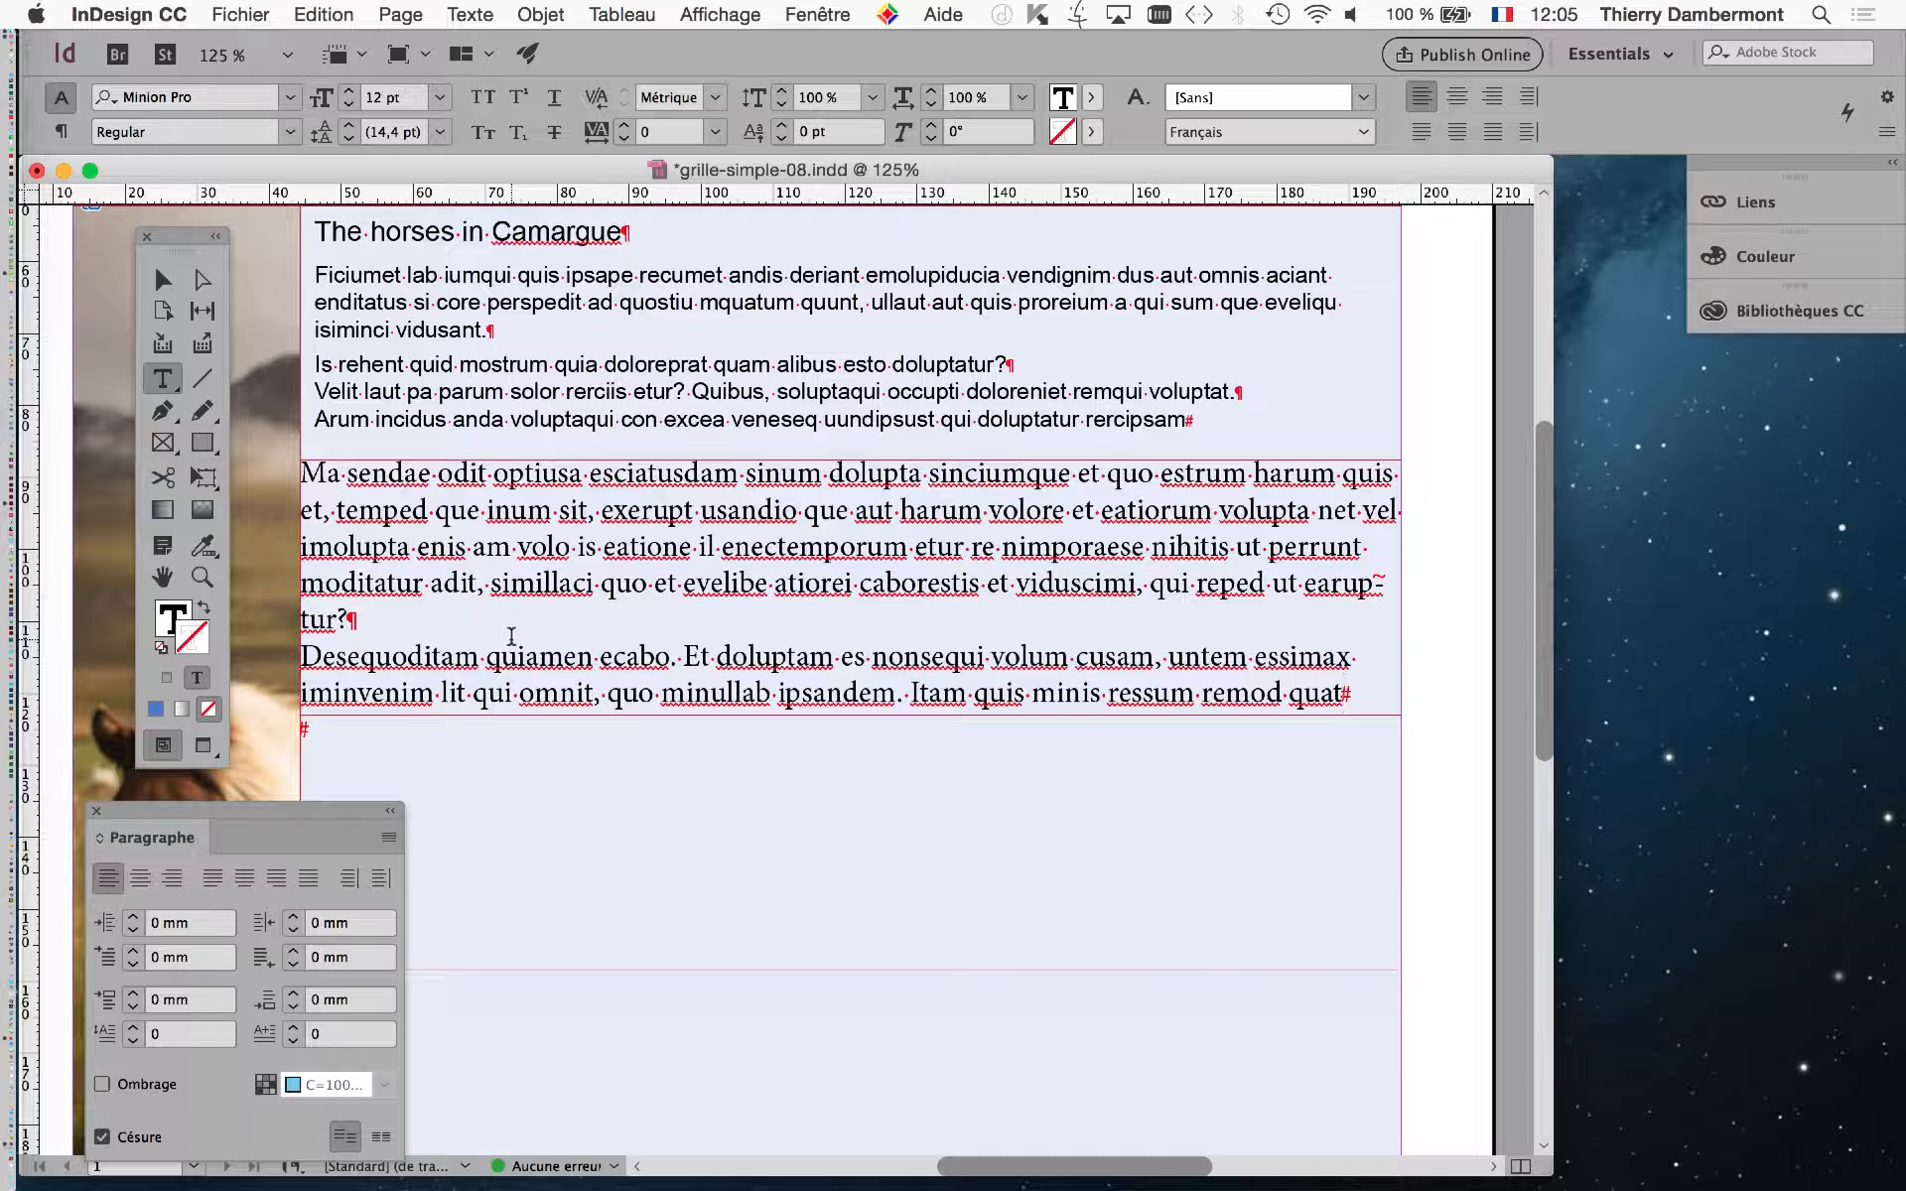
# Step: Undo the placeholder text fill in the frame below the horses article
pyautogui.press('super')
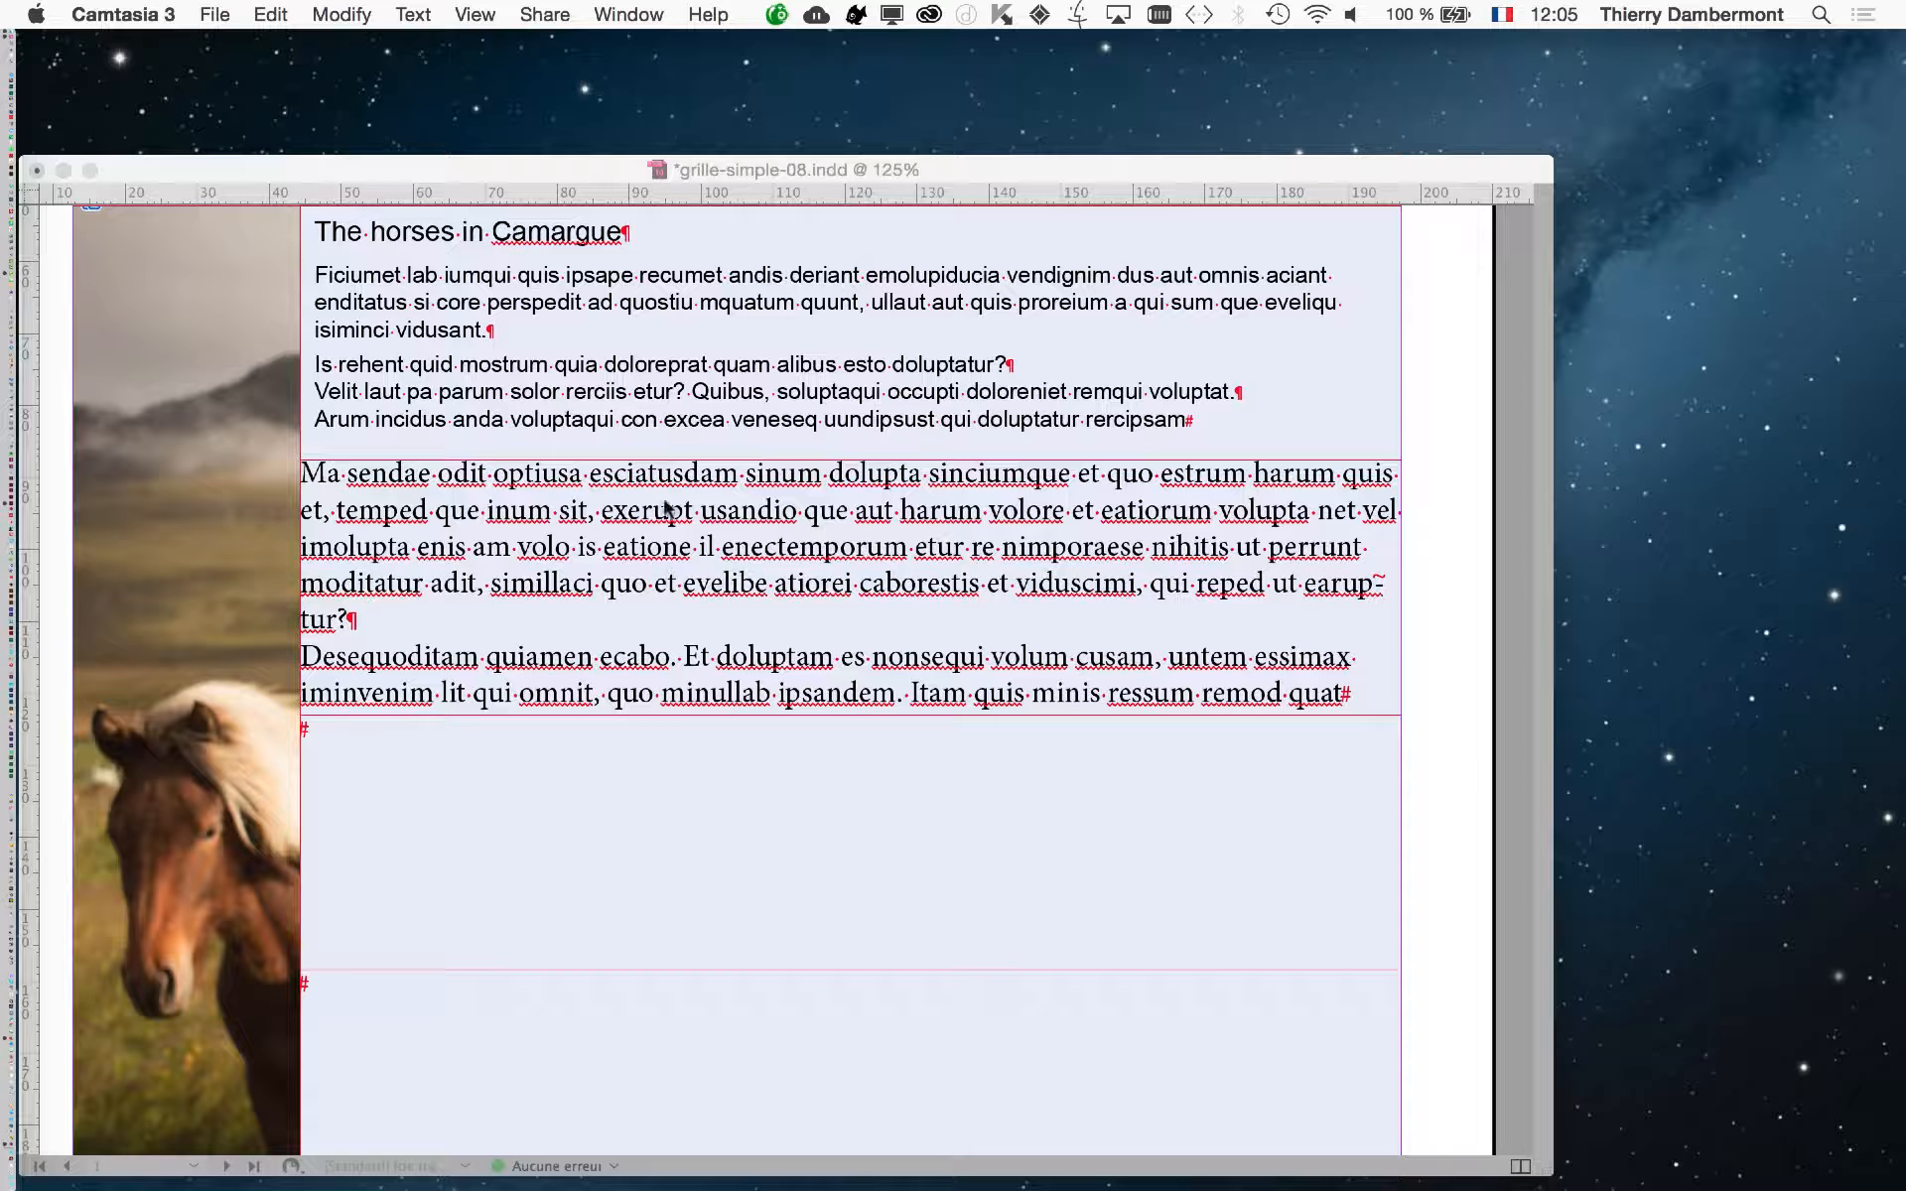
pyautogui.click(854, 586)
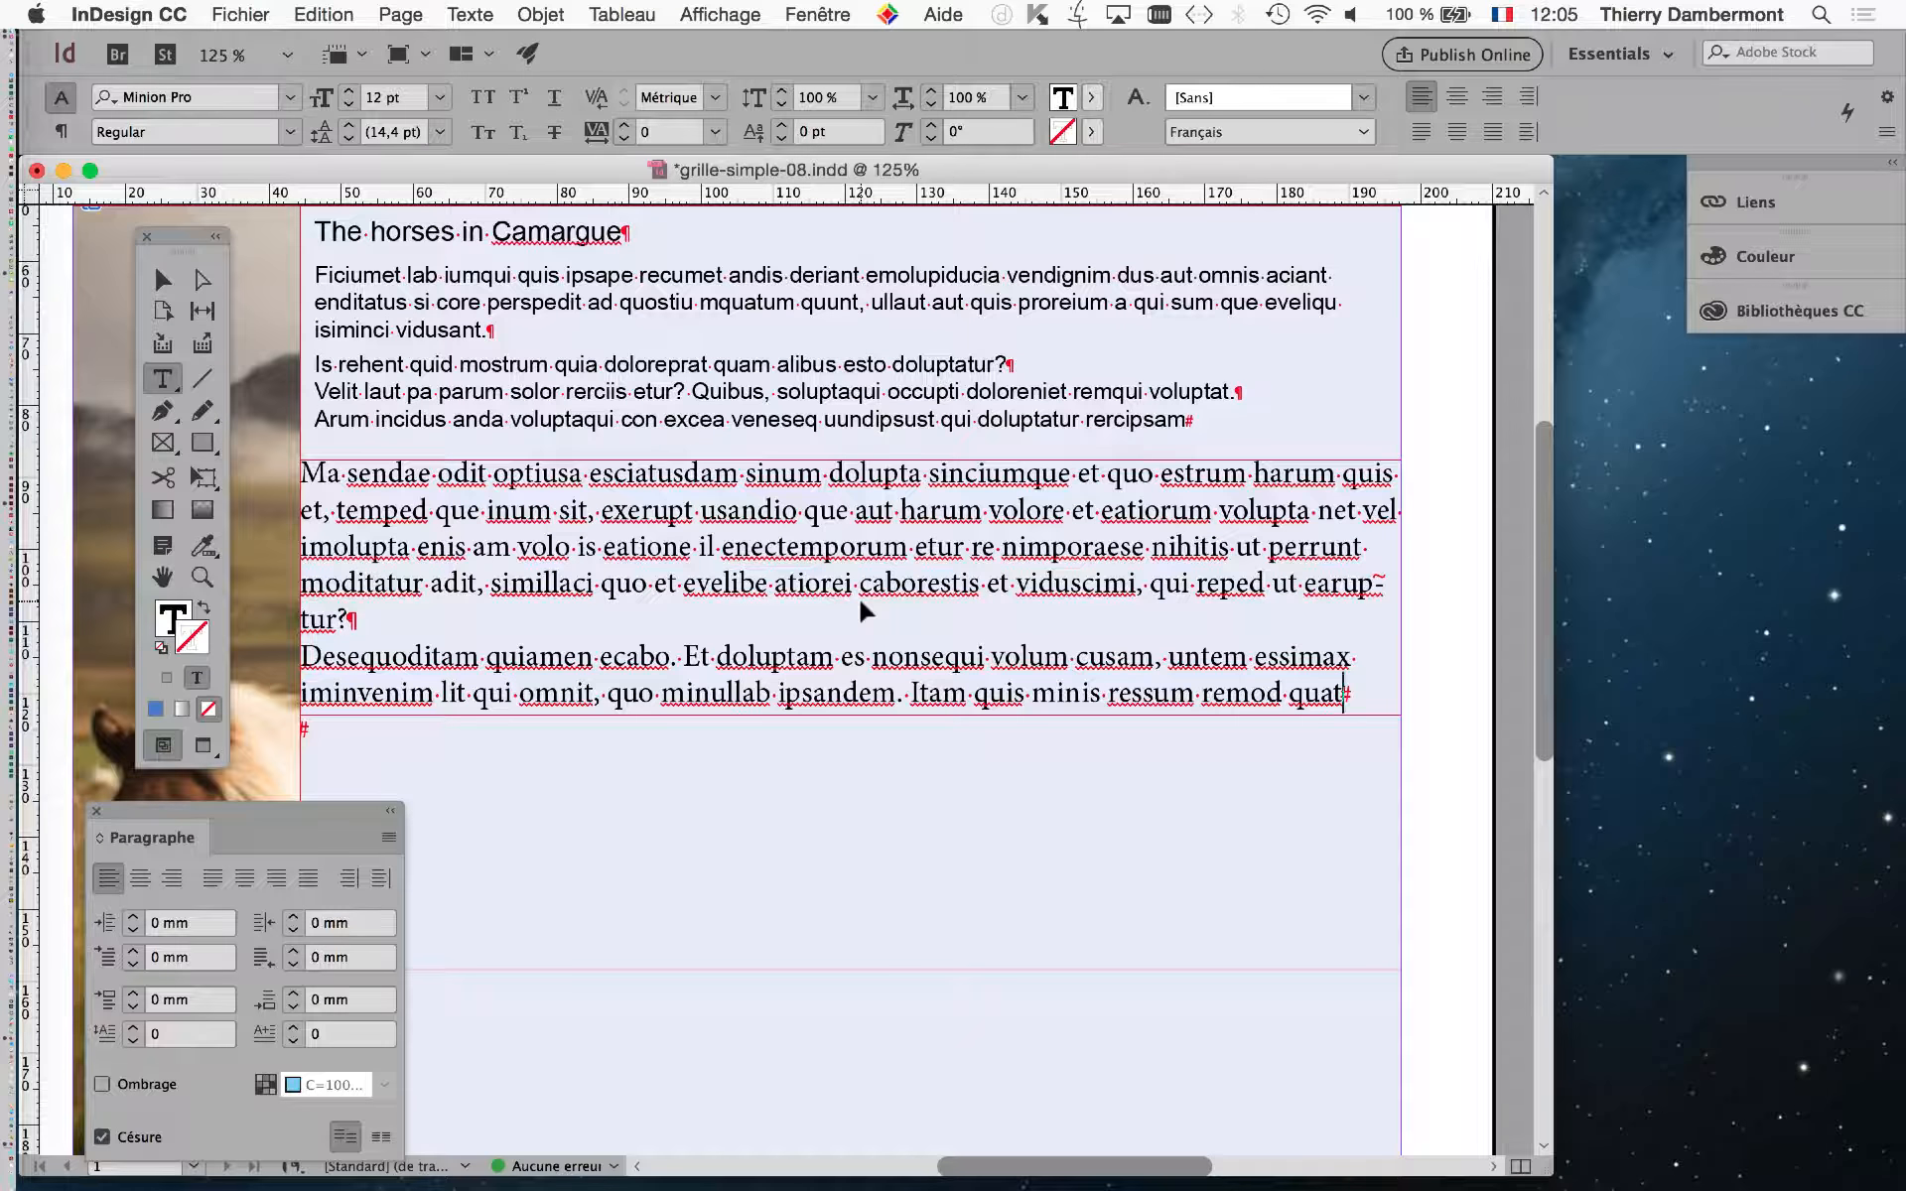
pyautogui.press('super+z')
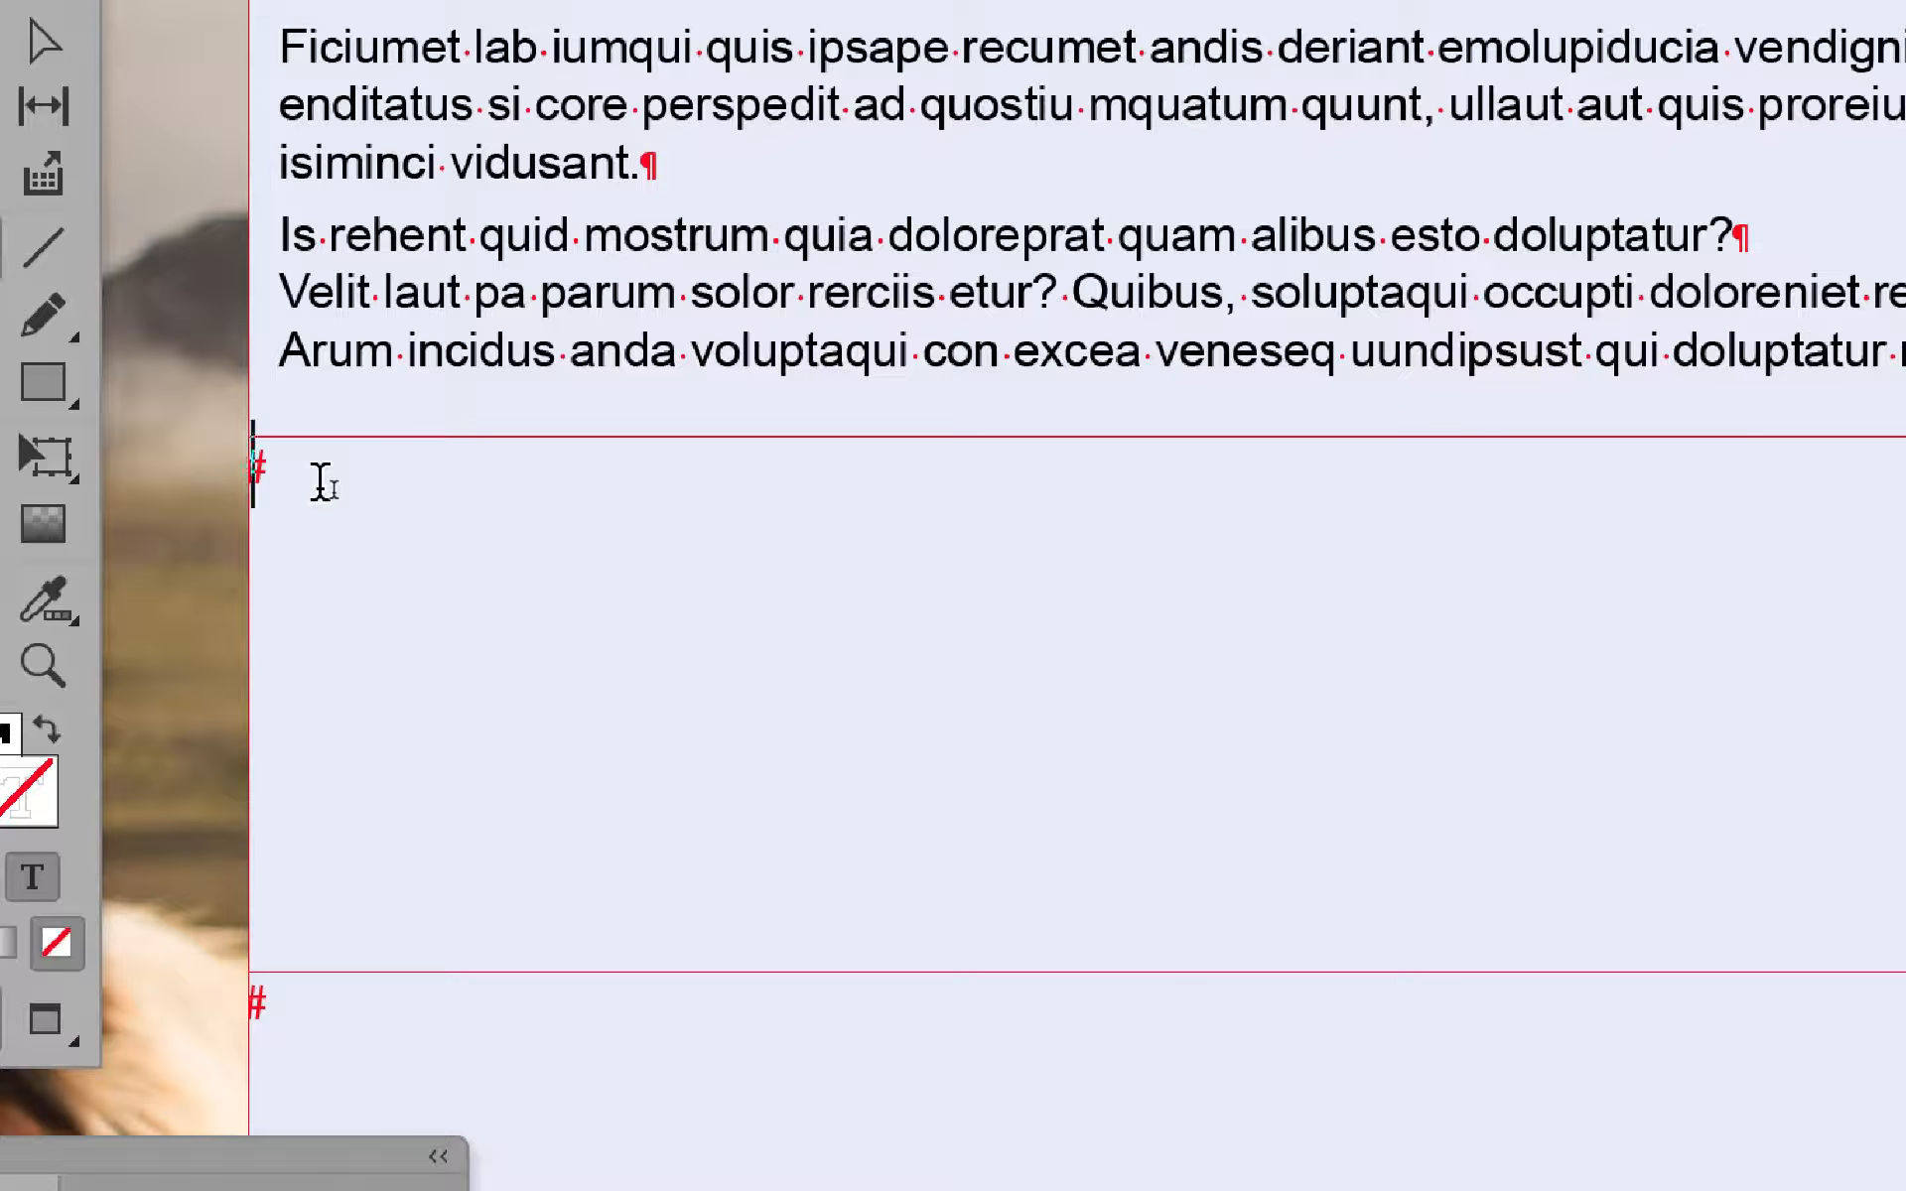
pyautogui.write("Les chats d'E")
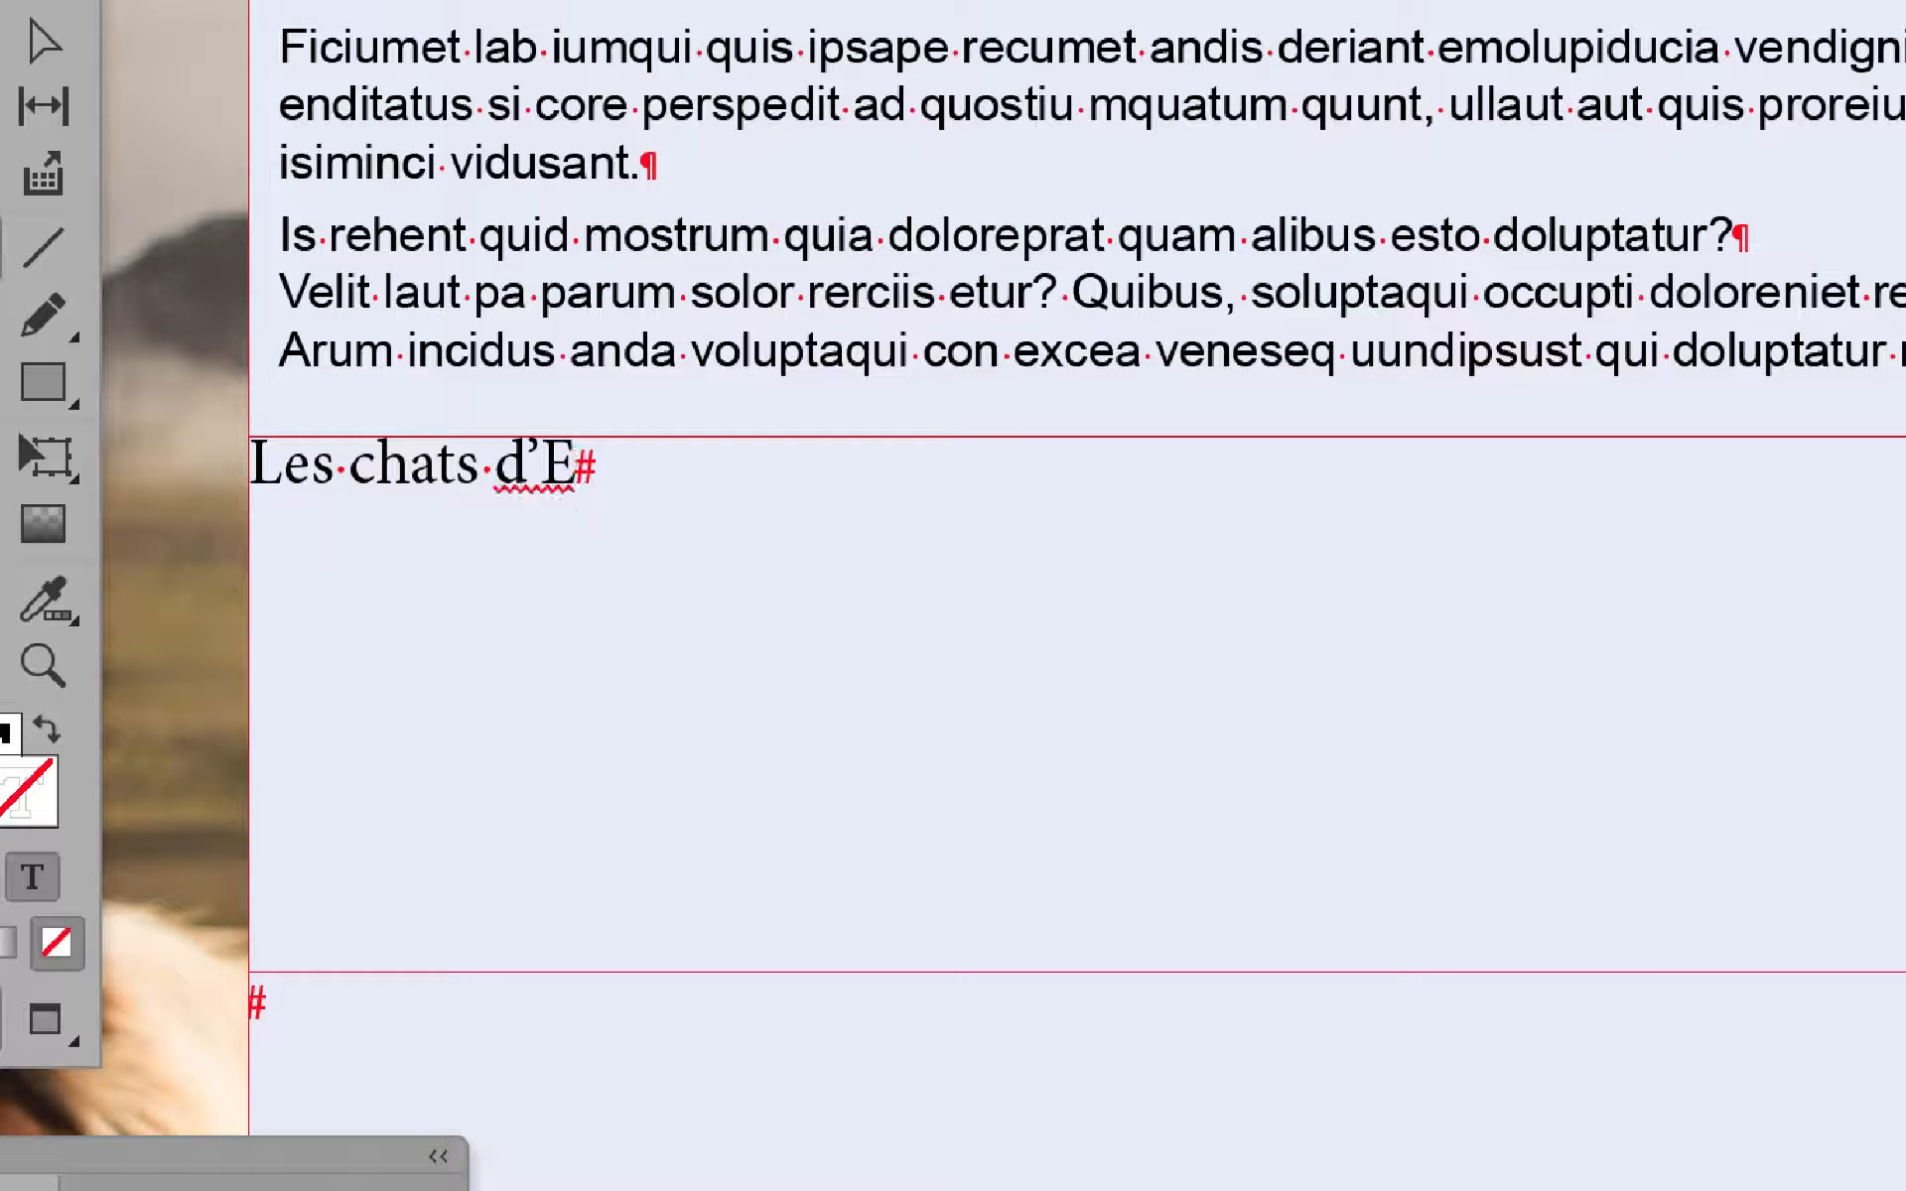
pyautogui.press('BackSpace')
pyautogui.press('BackSpace')
pyautogui.press('BackSpace')
pyautogui.press('BackSpace')
pyautogui.press('BackSpace')
pyautogui.press('BackSpace')
pyautogui.press('BackSpace')
pyautogui.press('BackSpace')
pyautogui.press('BackSpace')
pyautogui.press('BackSpace')
pyautogui.press('BackSpace')
pyautogui.press('BackSpace')
pyautogui.press('BackSpace')
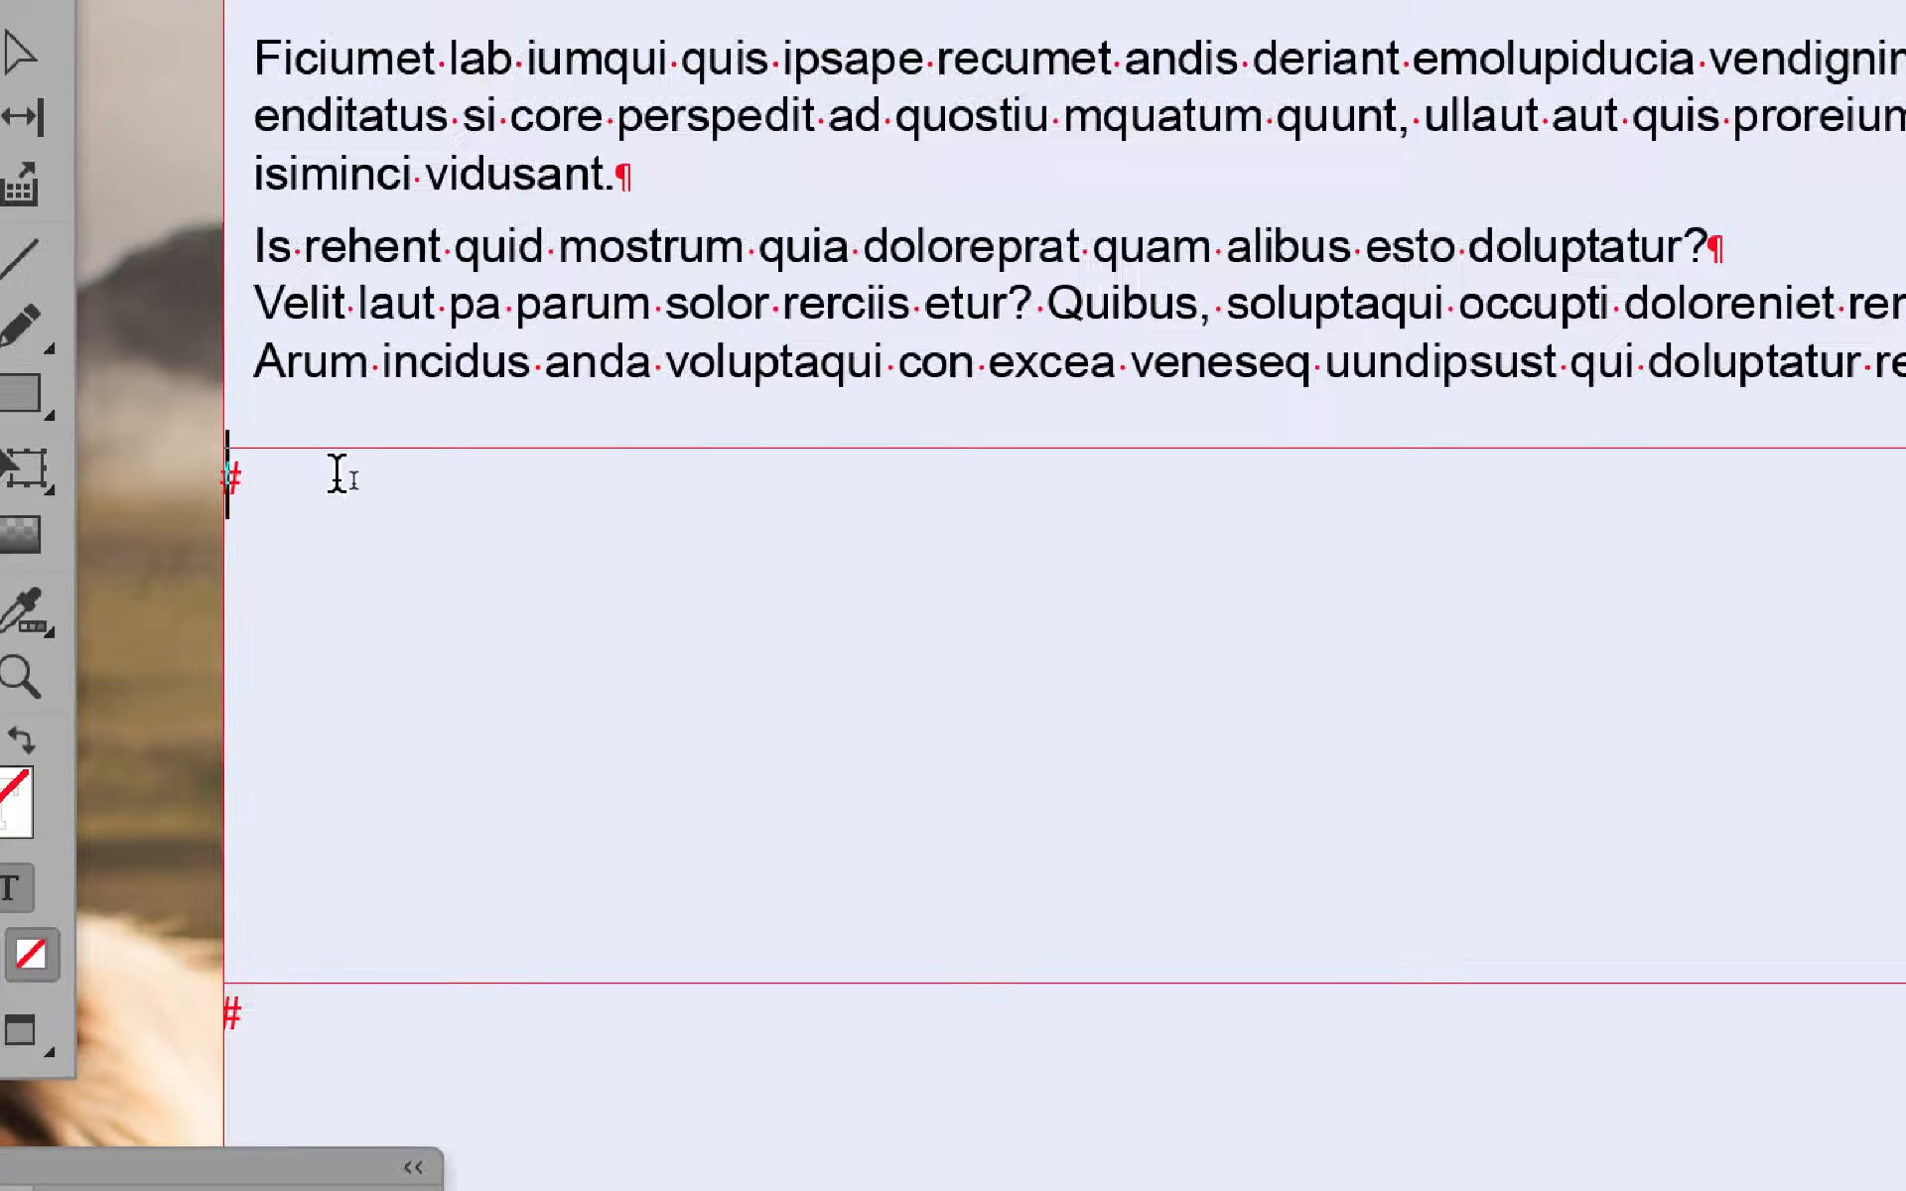
# Step: Enter the title "Cats of Egypt" in the empty frame below the horses article and start a new paragraph
pyautogui.write('Cats of')
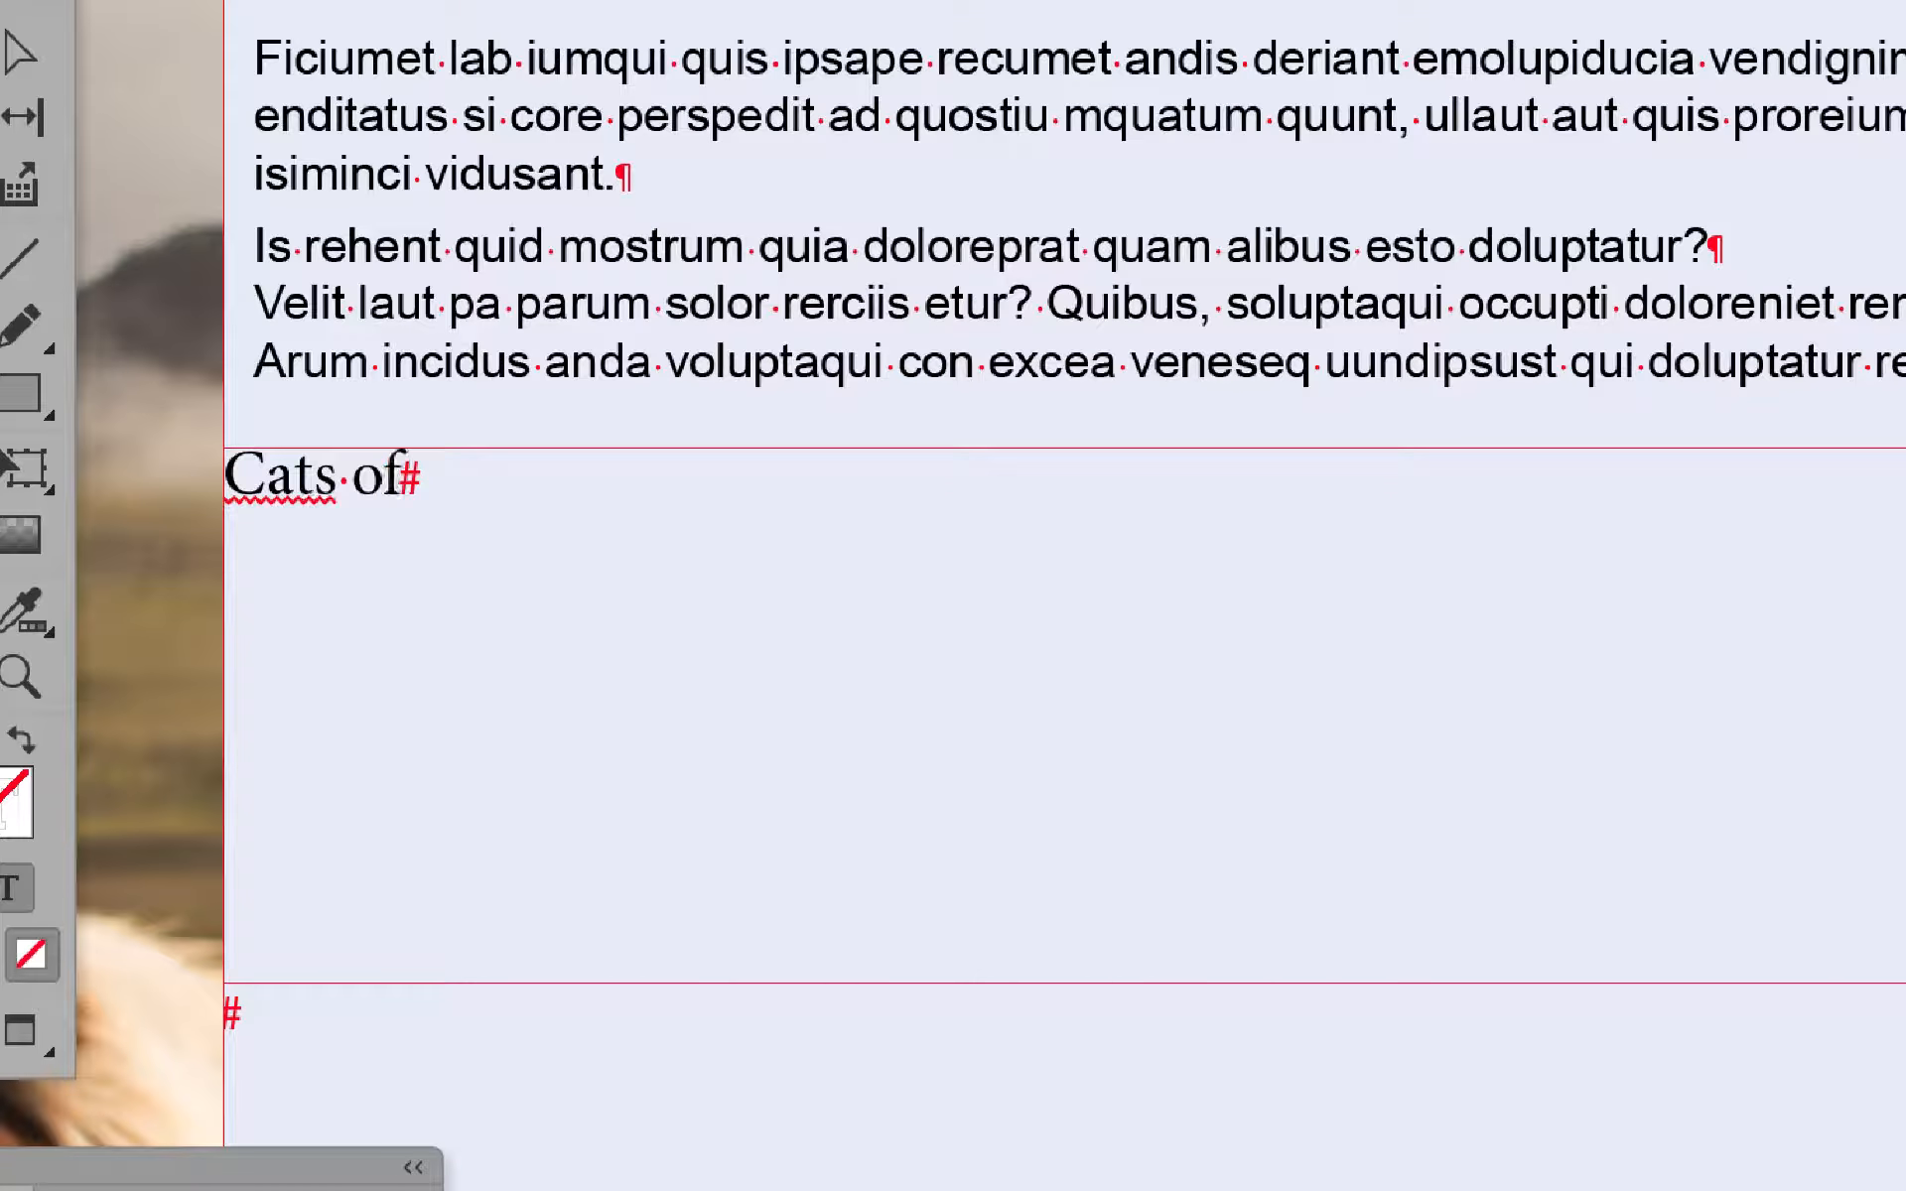
pyautogui.write(' Egypy')
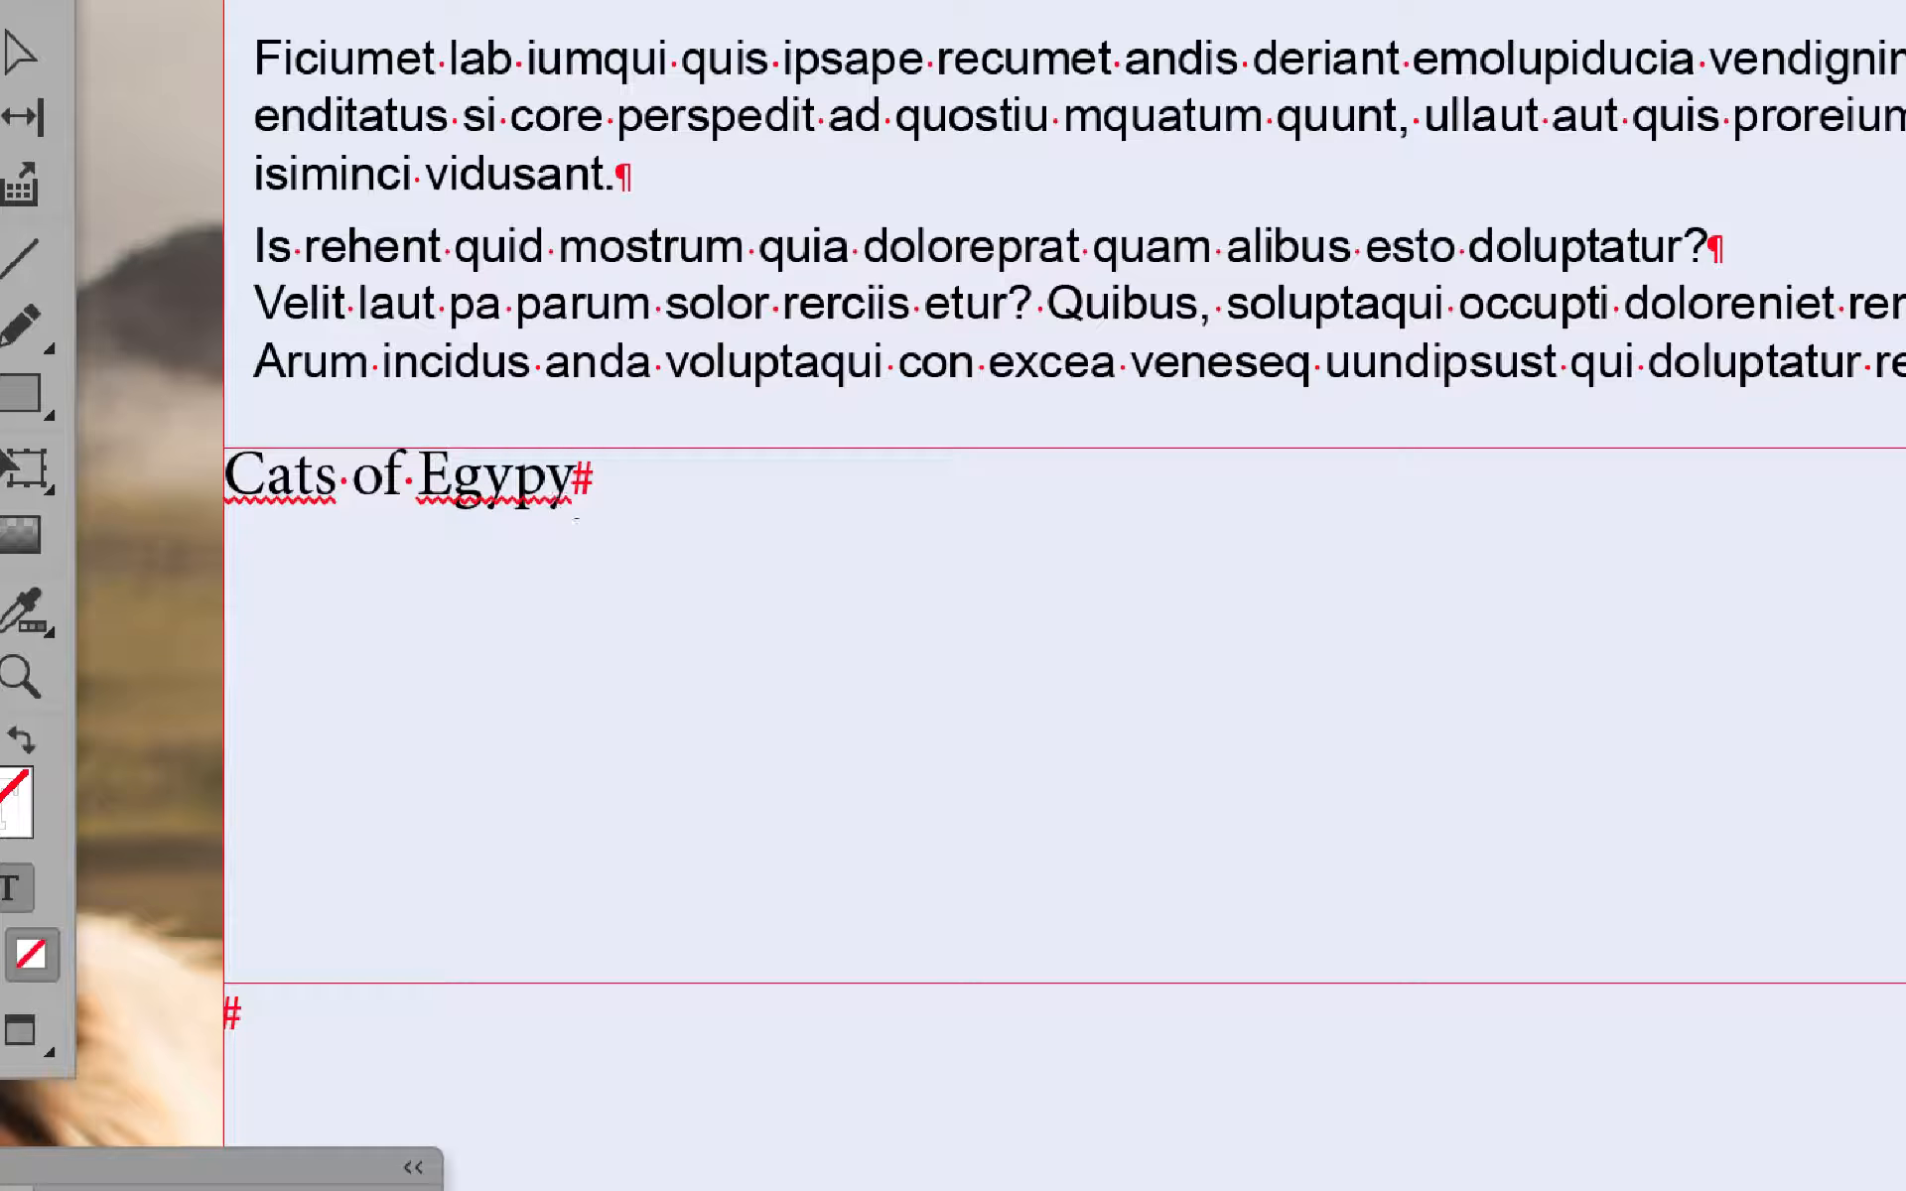
pyautogui.press('BackSpace')
pyautogui.write('t')
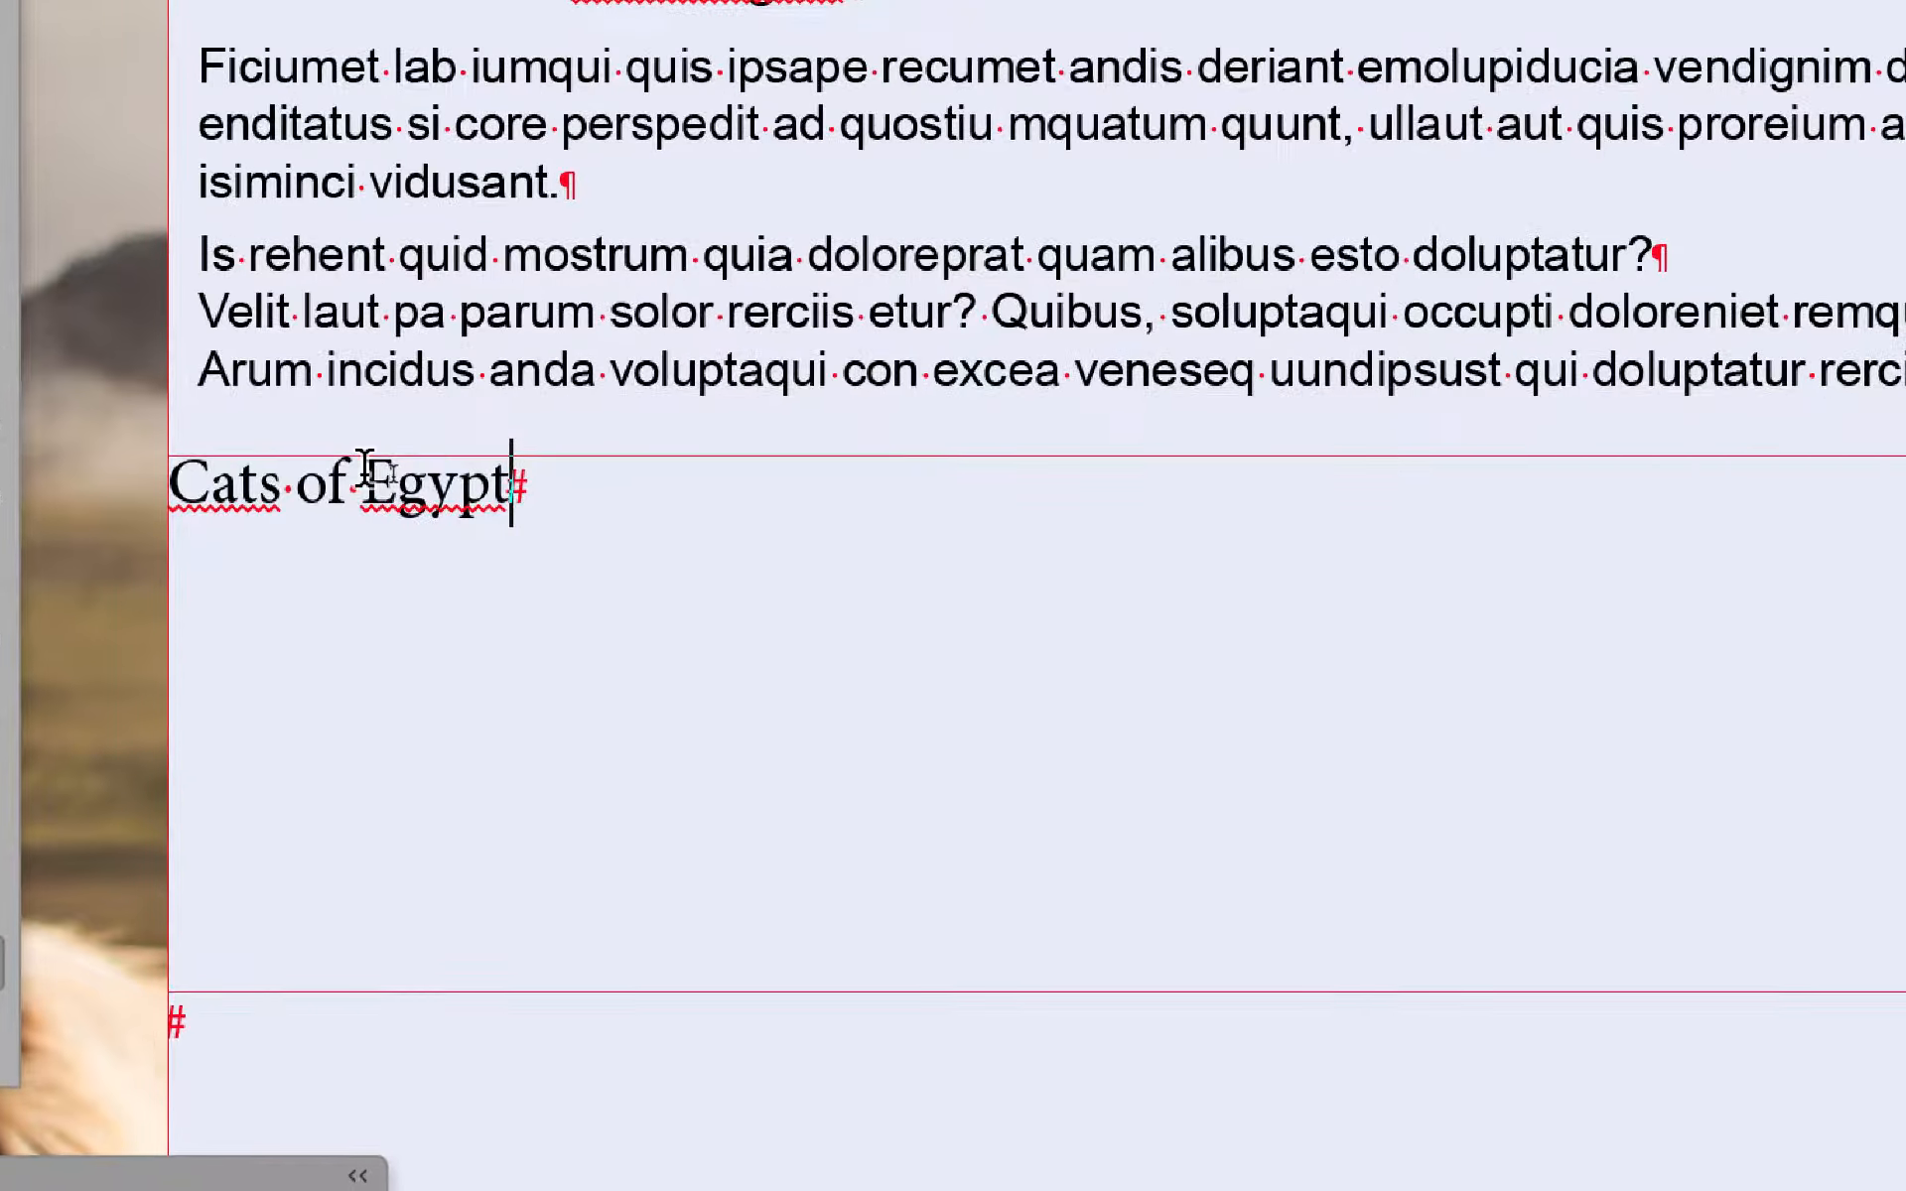
pyautogui.press('Return')
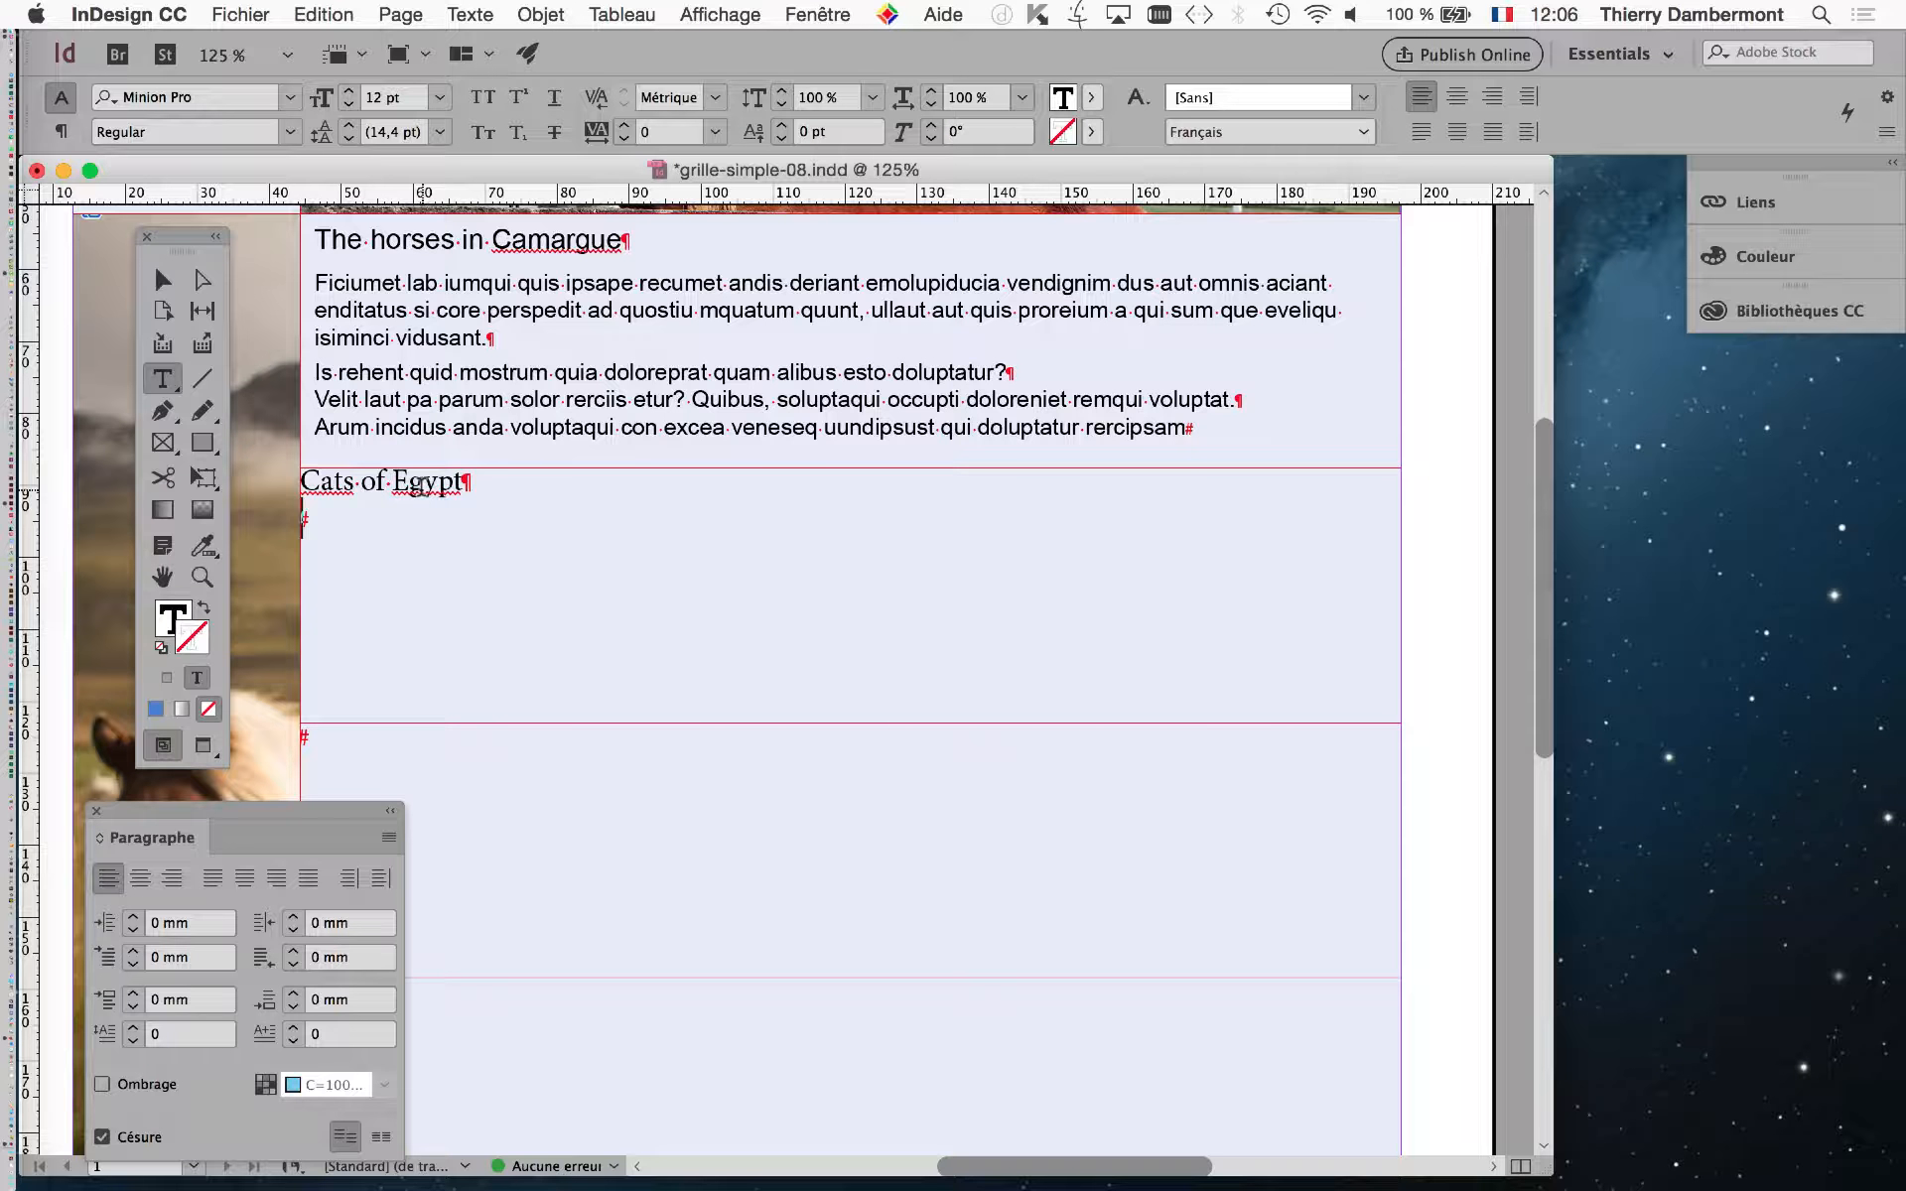
# Step: Switch to Firefox and search the web for "cats wikipedia"
pyautogui.moveTo(27, 1005)
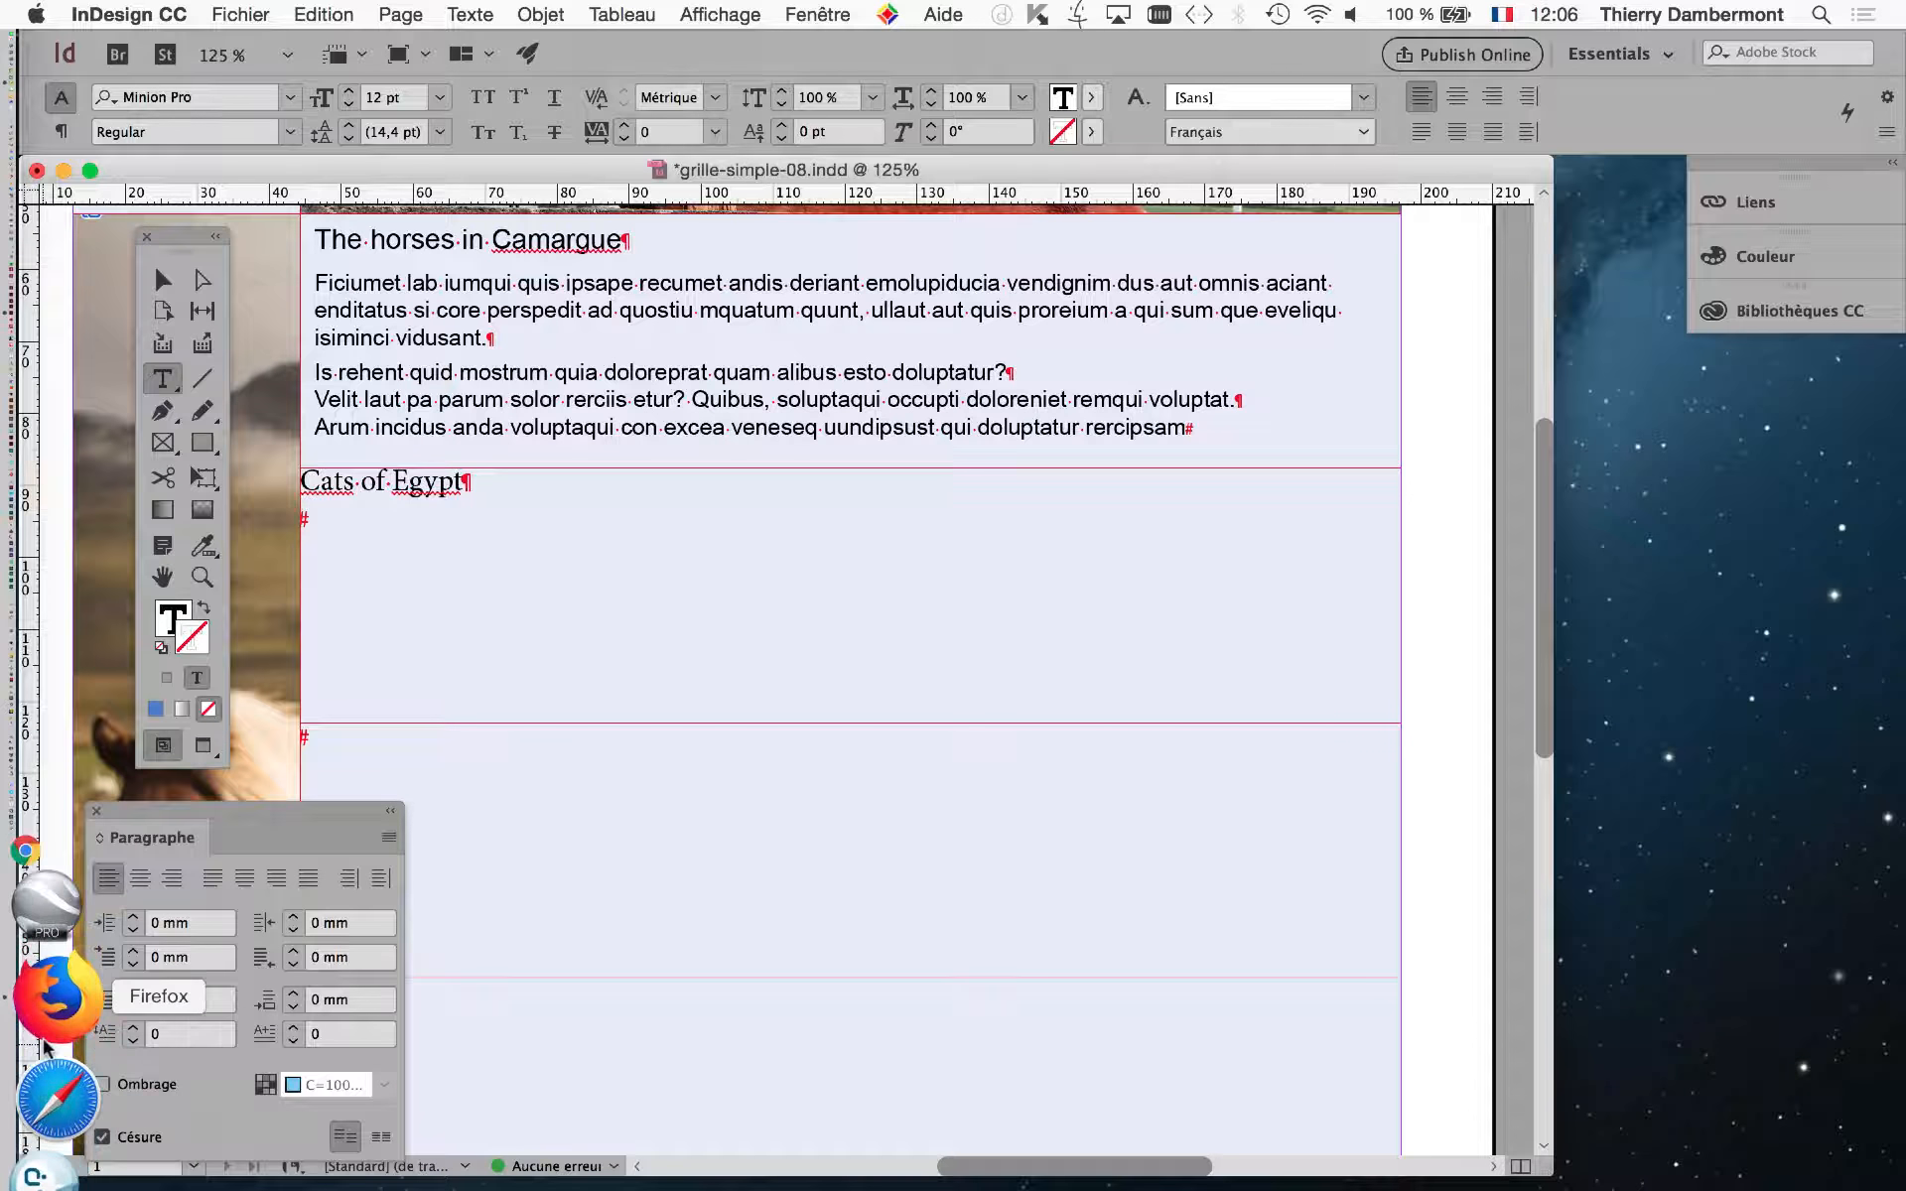
pyautogui.click(44, 1045)
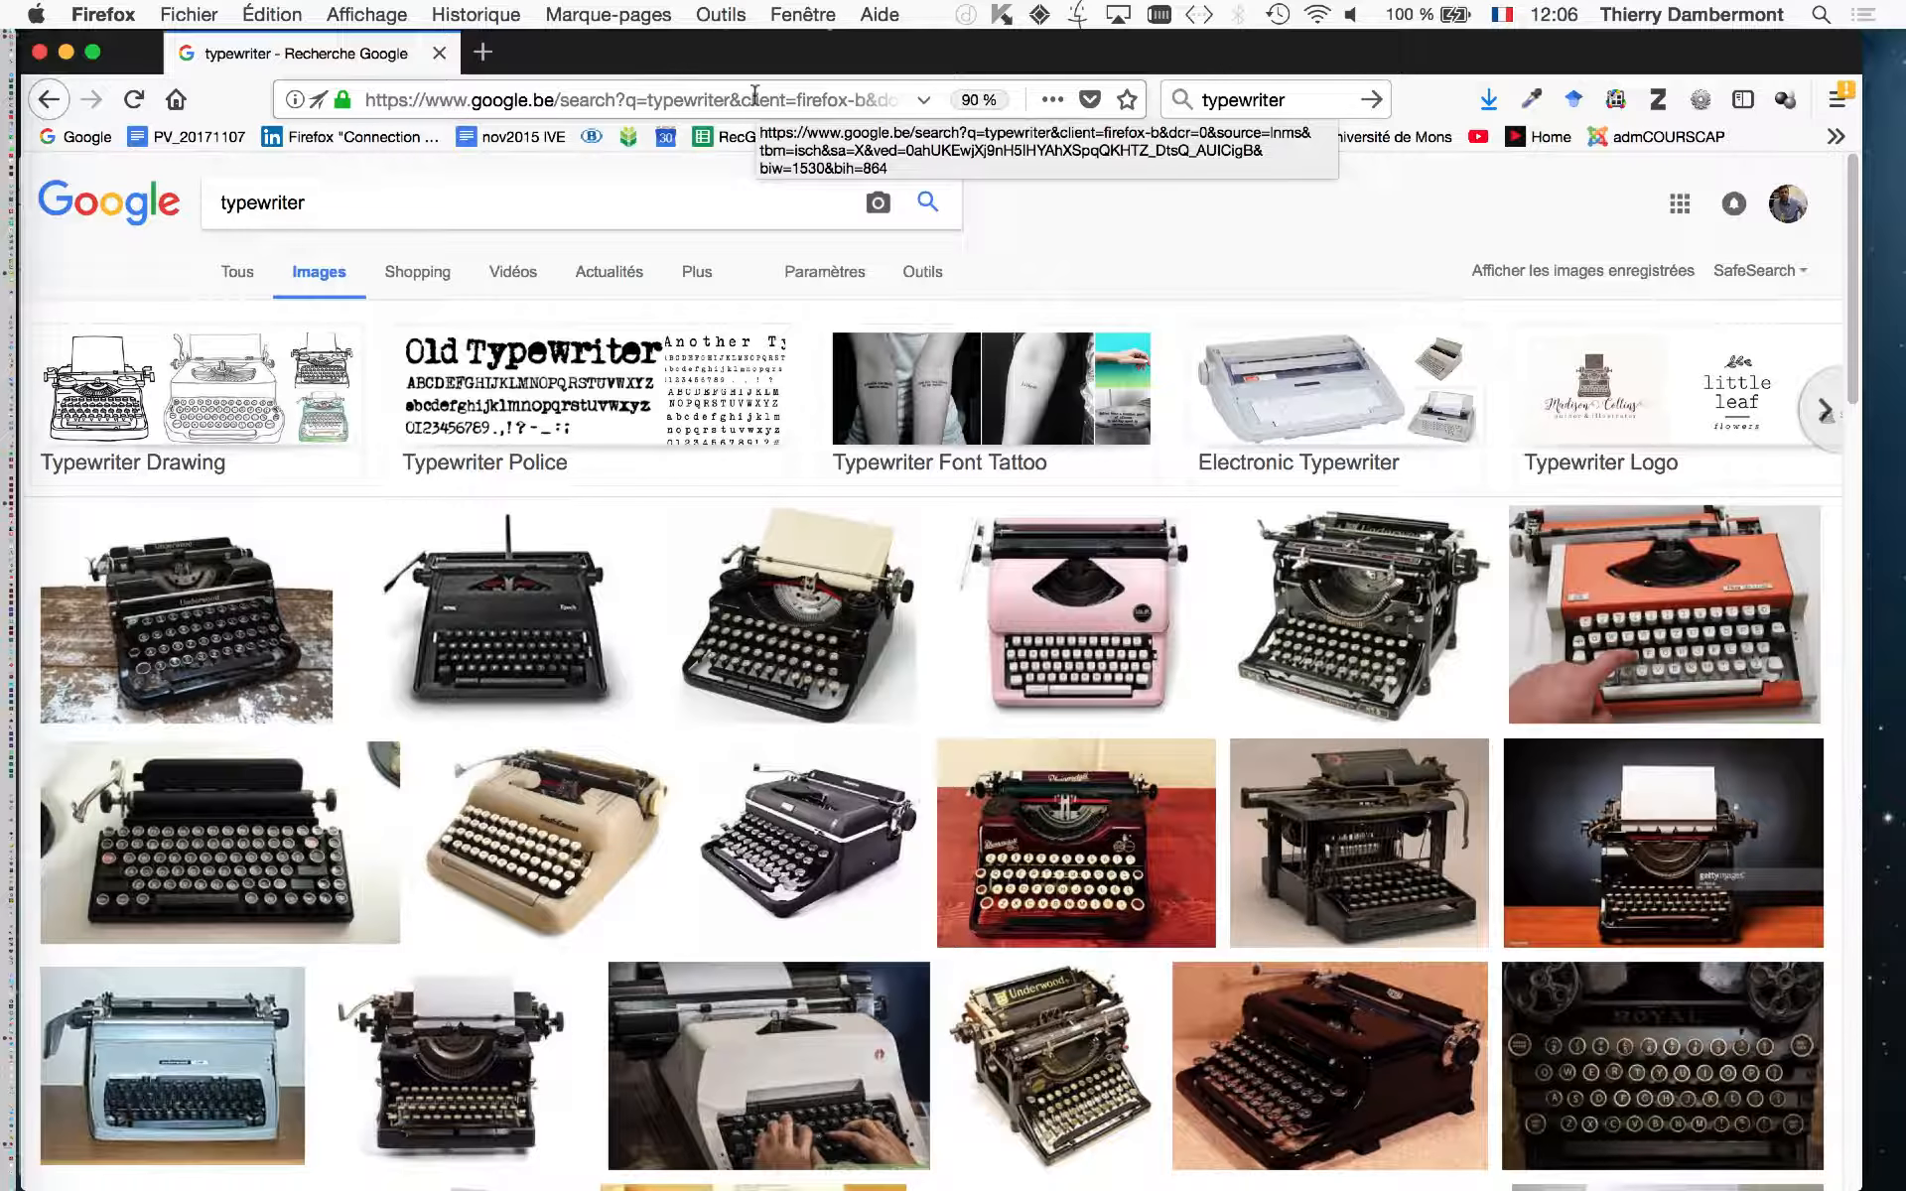
pyautogui.click(1283, 99)
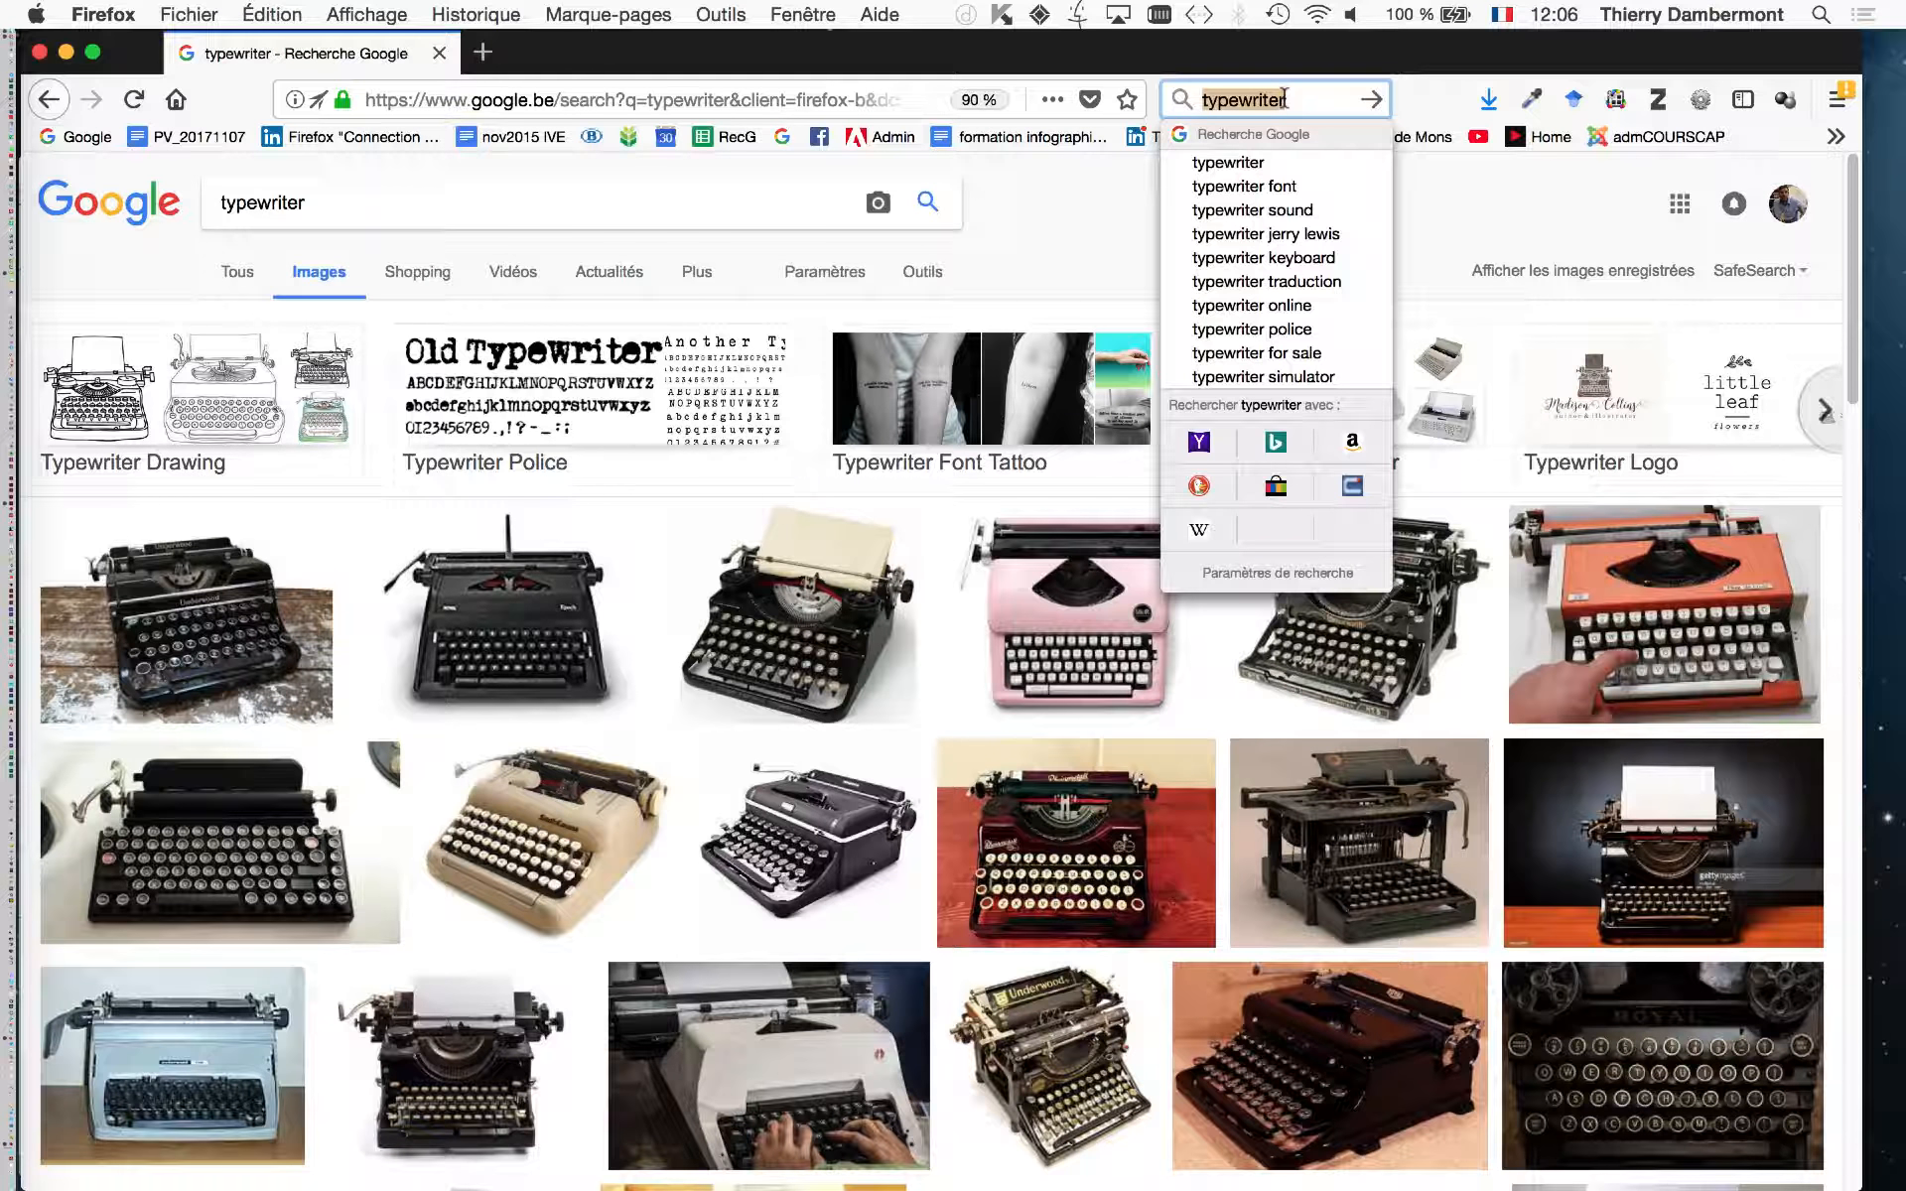
pyautogui.write('cats wikipedia')
pyautogui.press('Return')
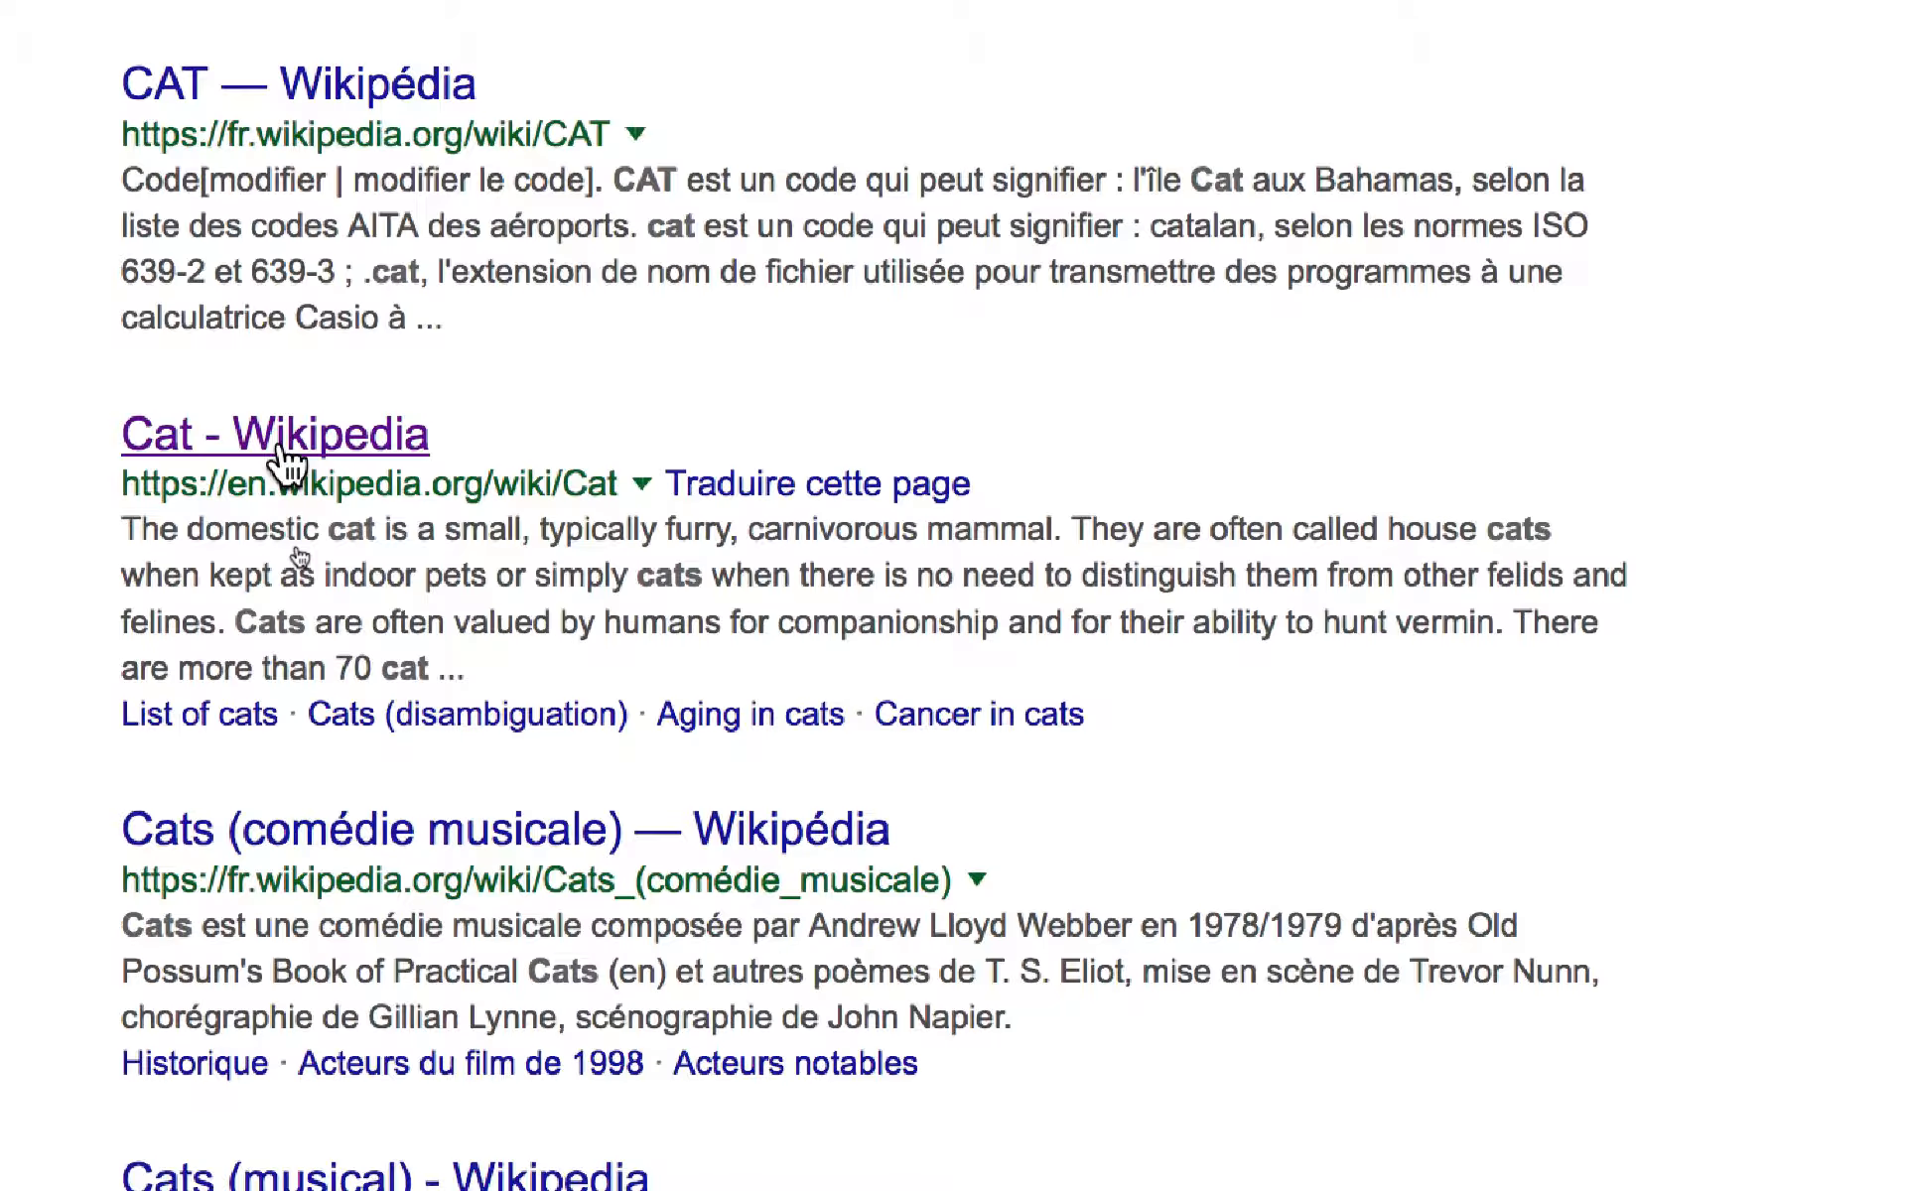
# Step: Open the English Wikipedia article on the cat and copy the paragraphs starting at "Cats are similar in anatomy"
pyautogui.click(278, 437)
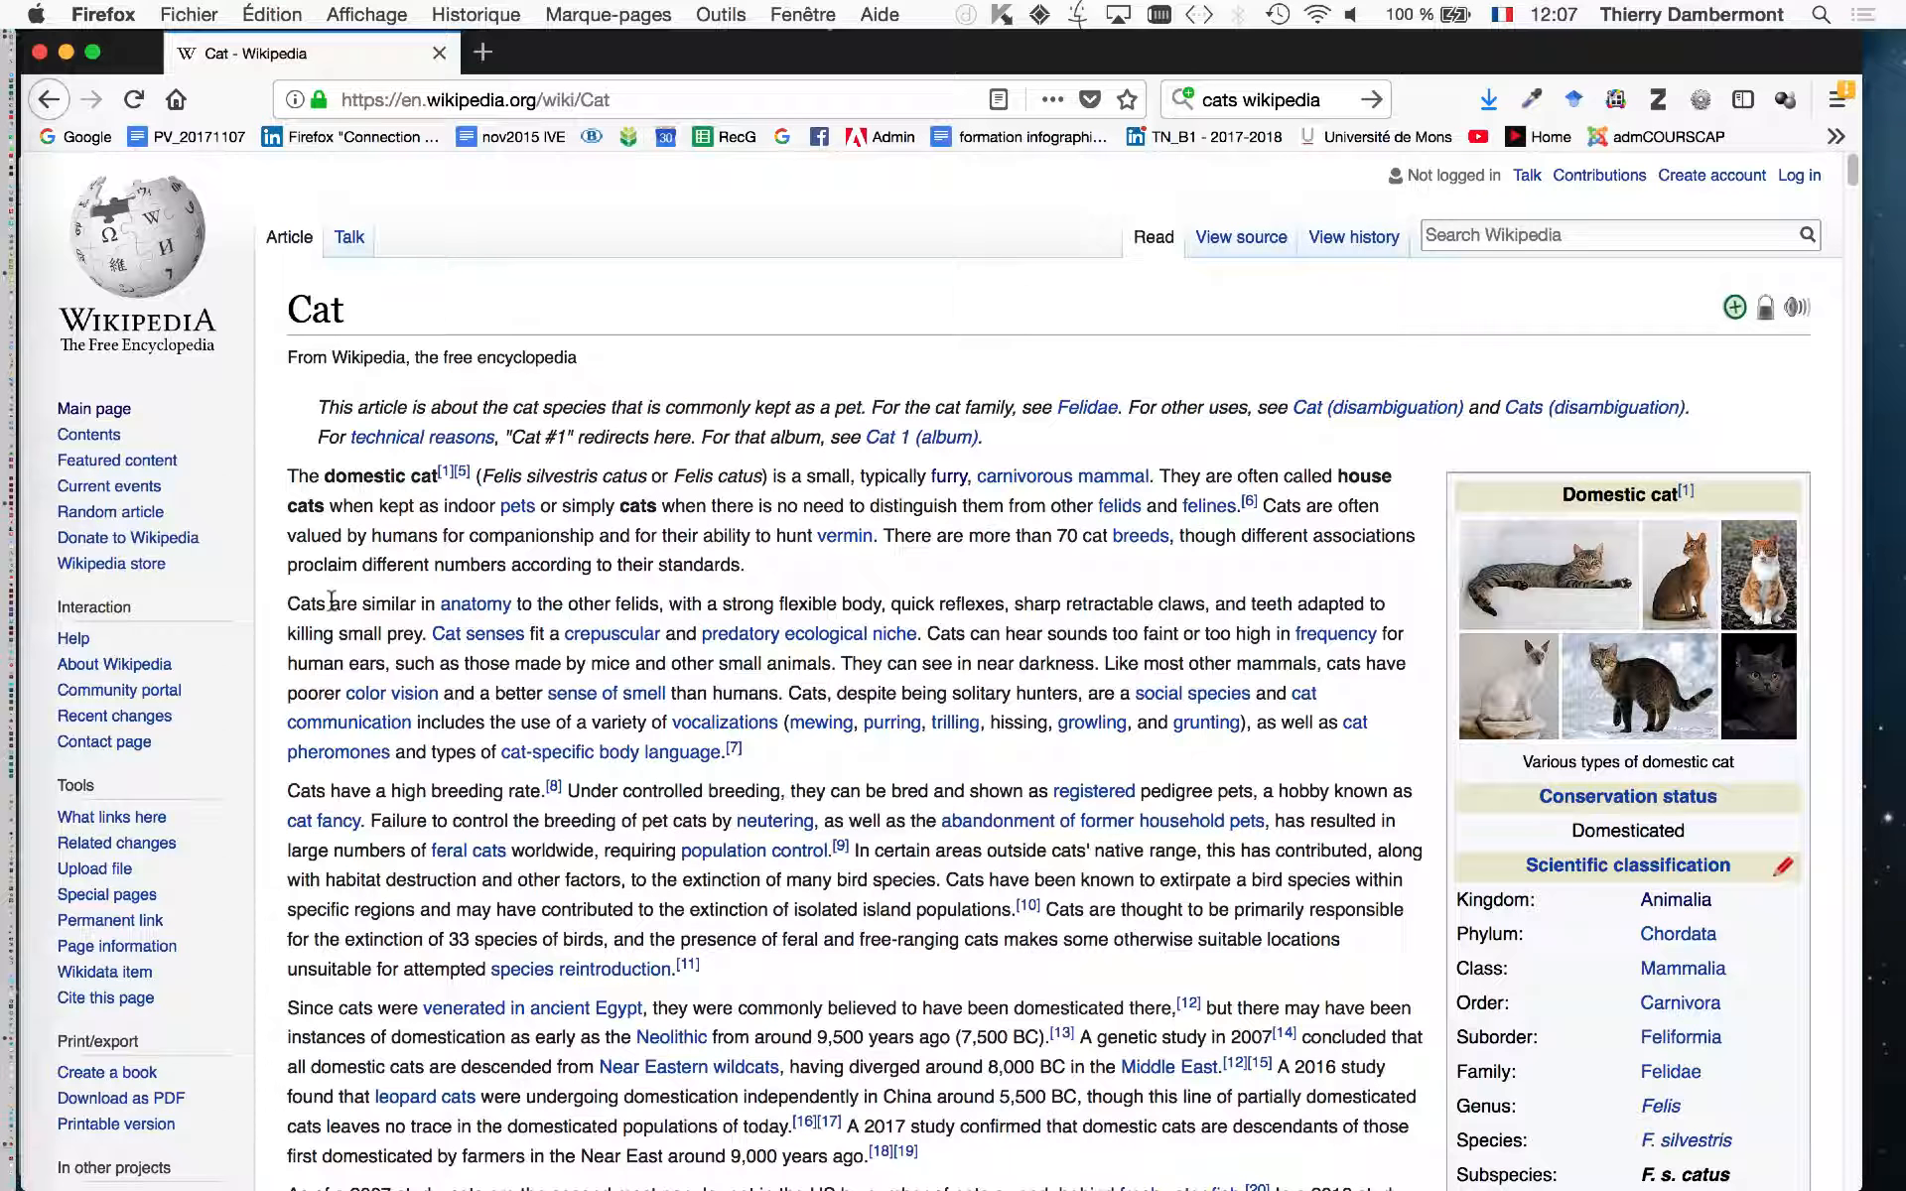
pyautogui.moveTo(288, 603); pyautogui.dragTo(701, 970)
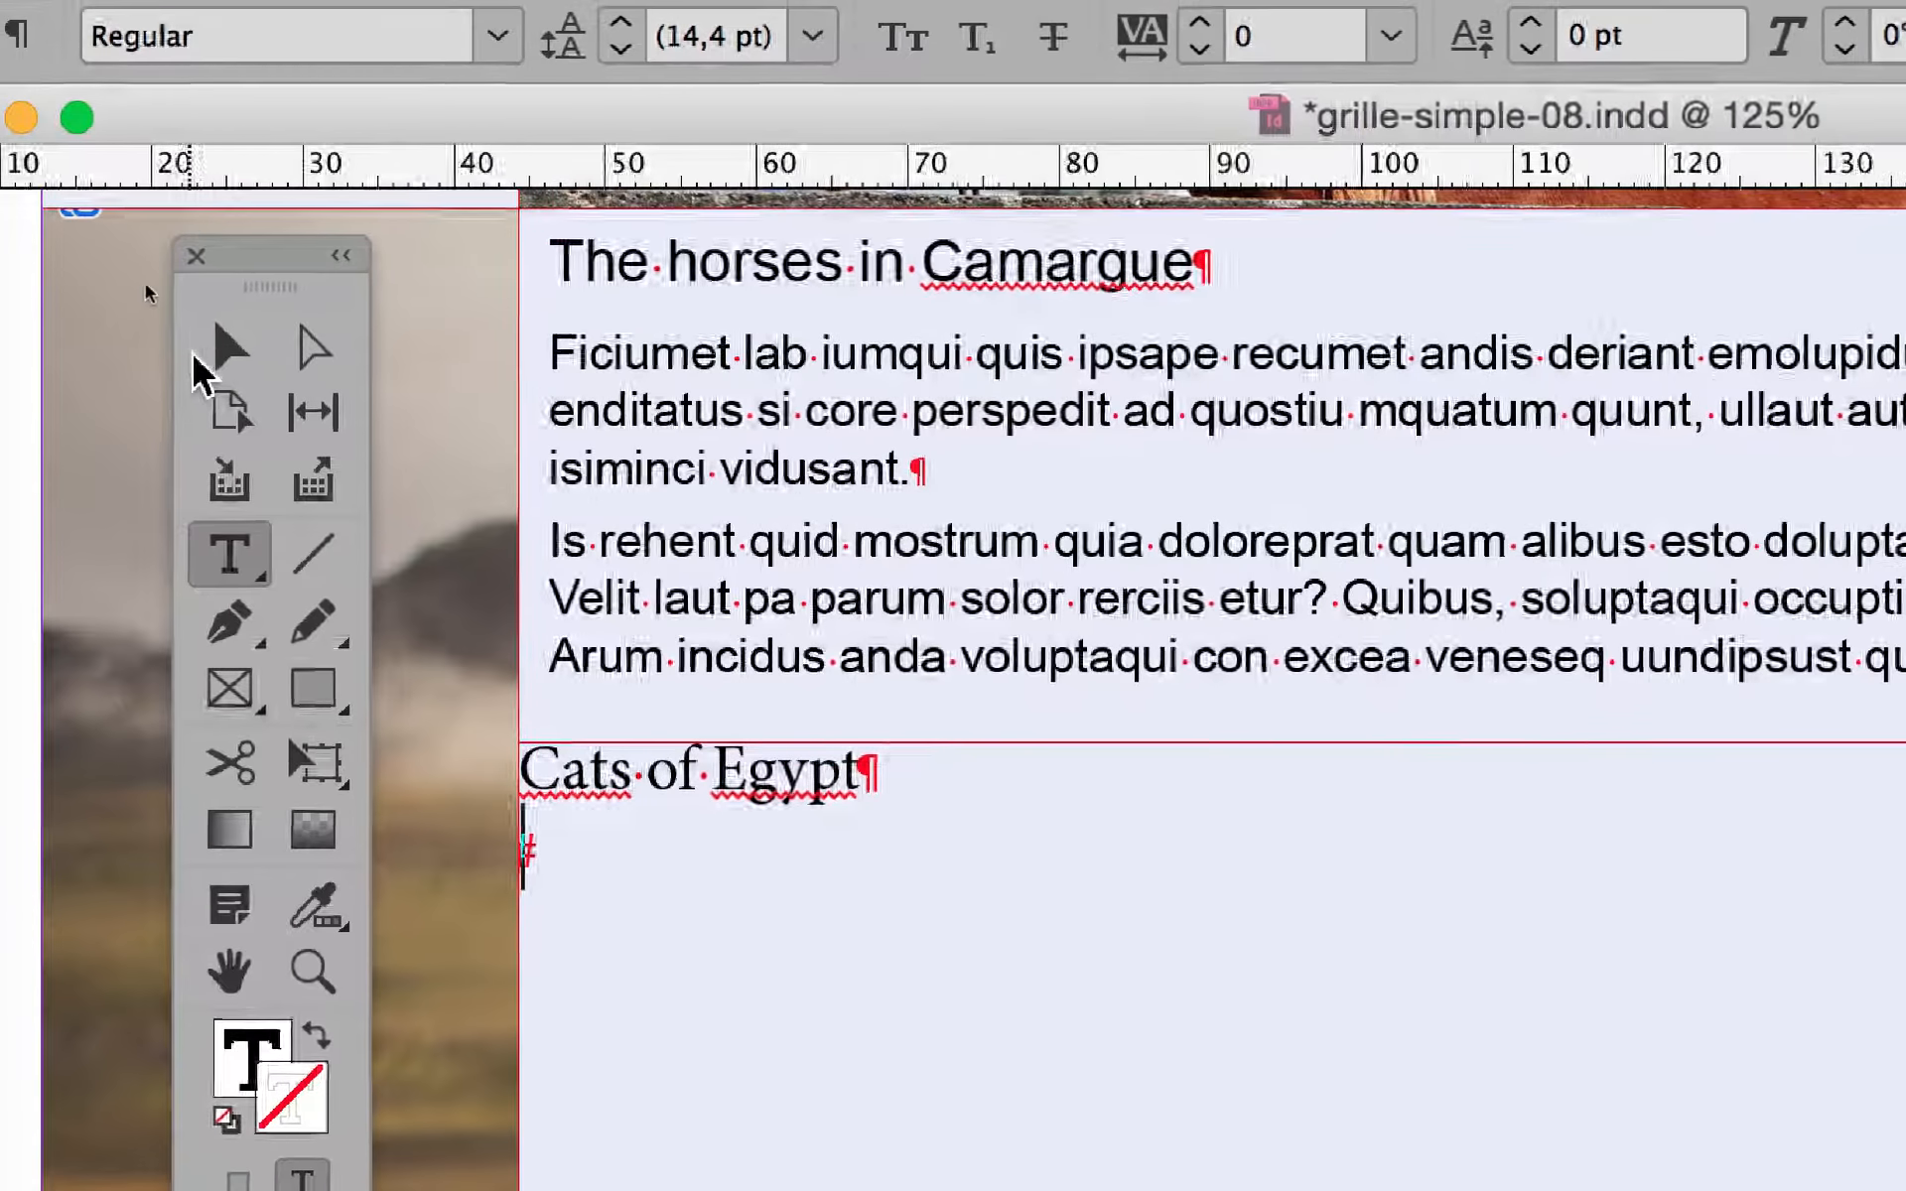
pyautogui.click(203, 356)
pyautogui.press('super+v')
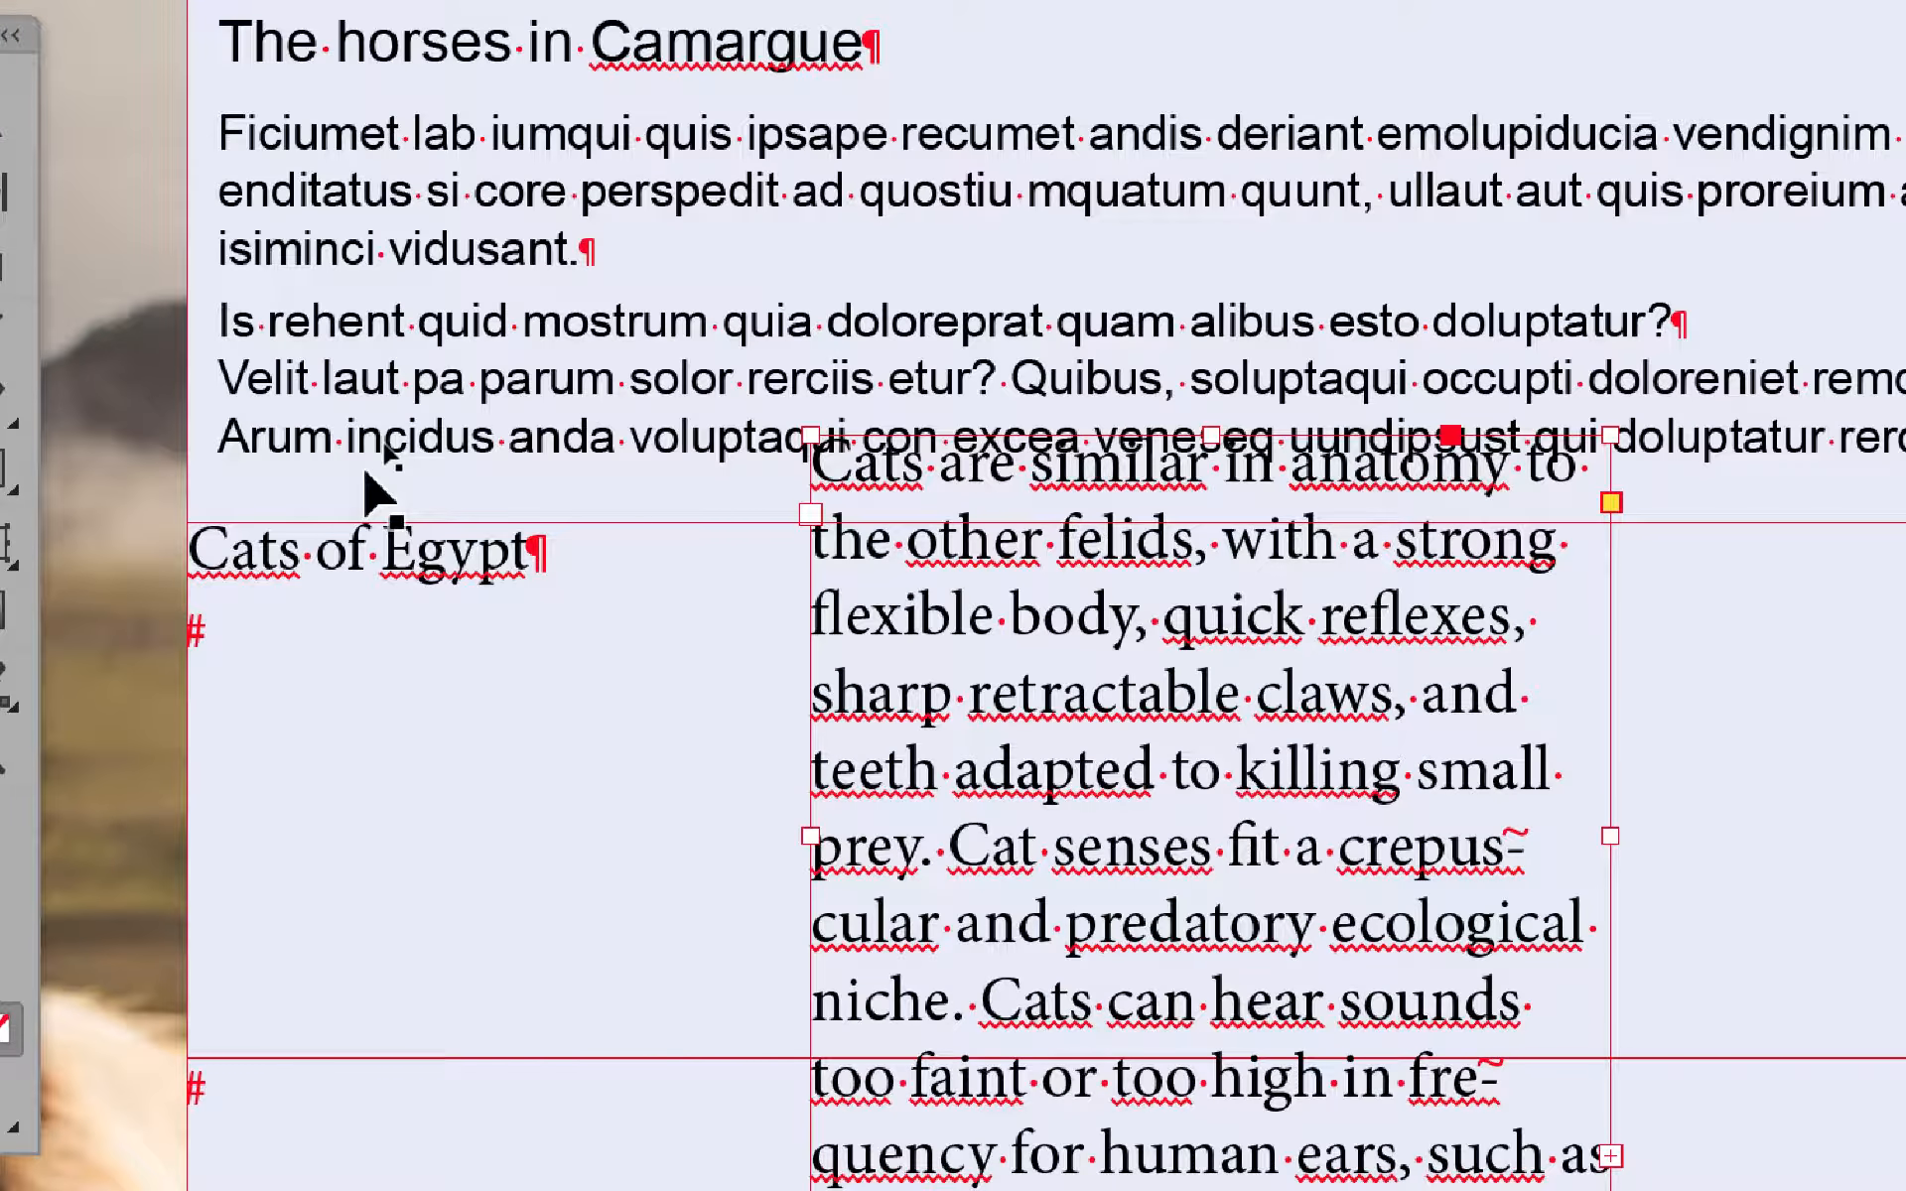
pyautogui.press('super+z')
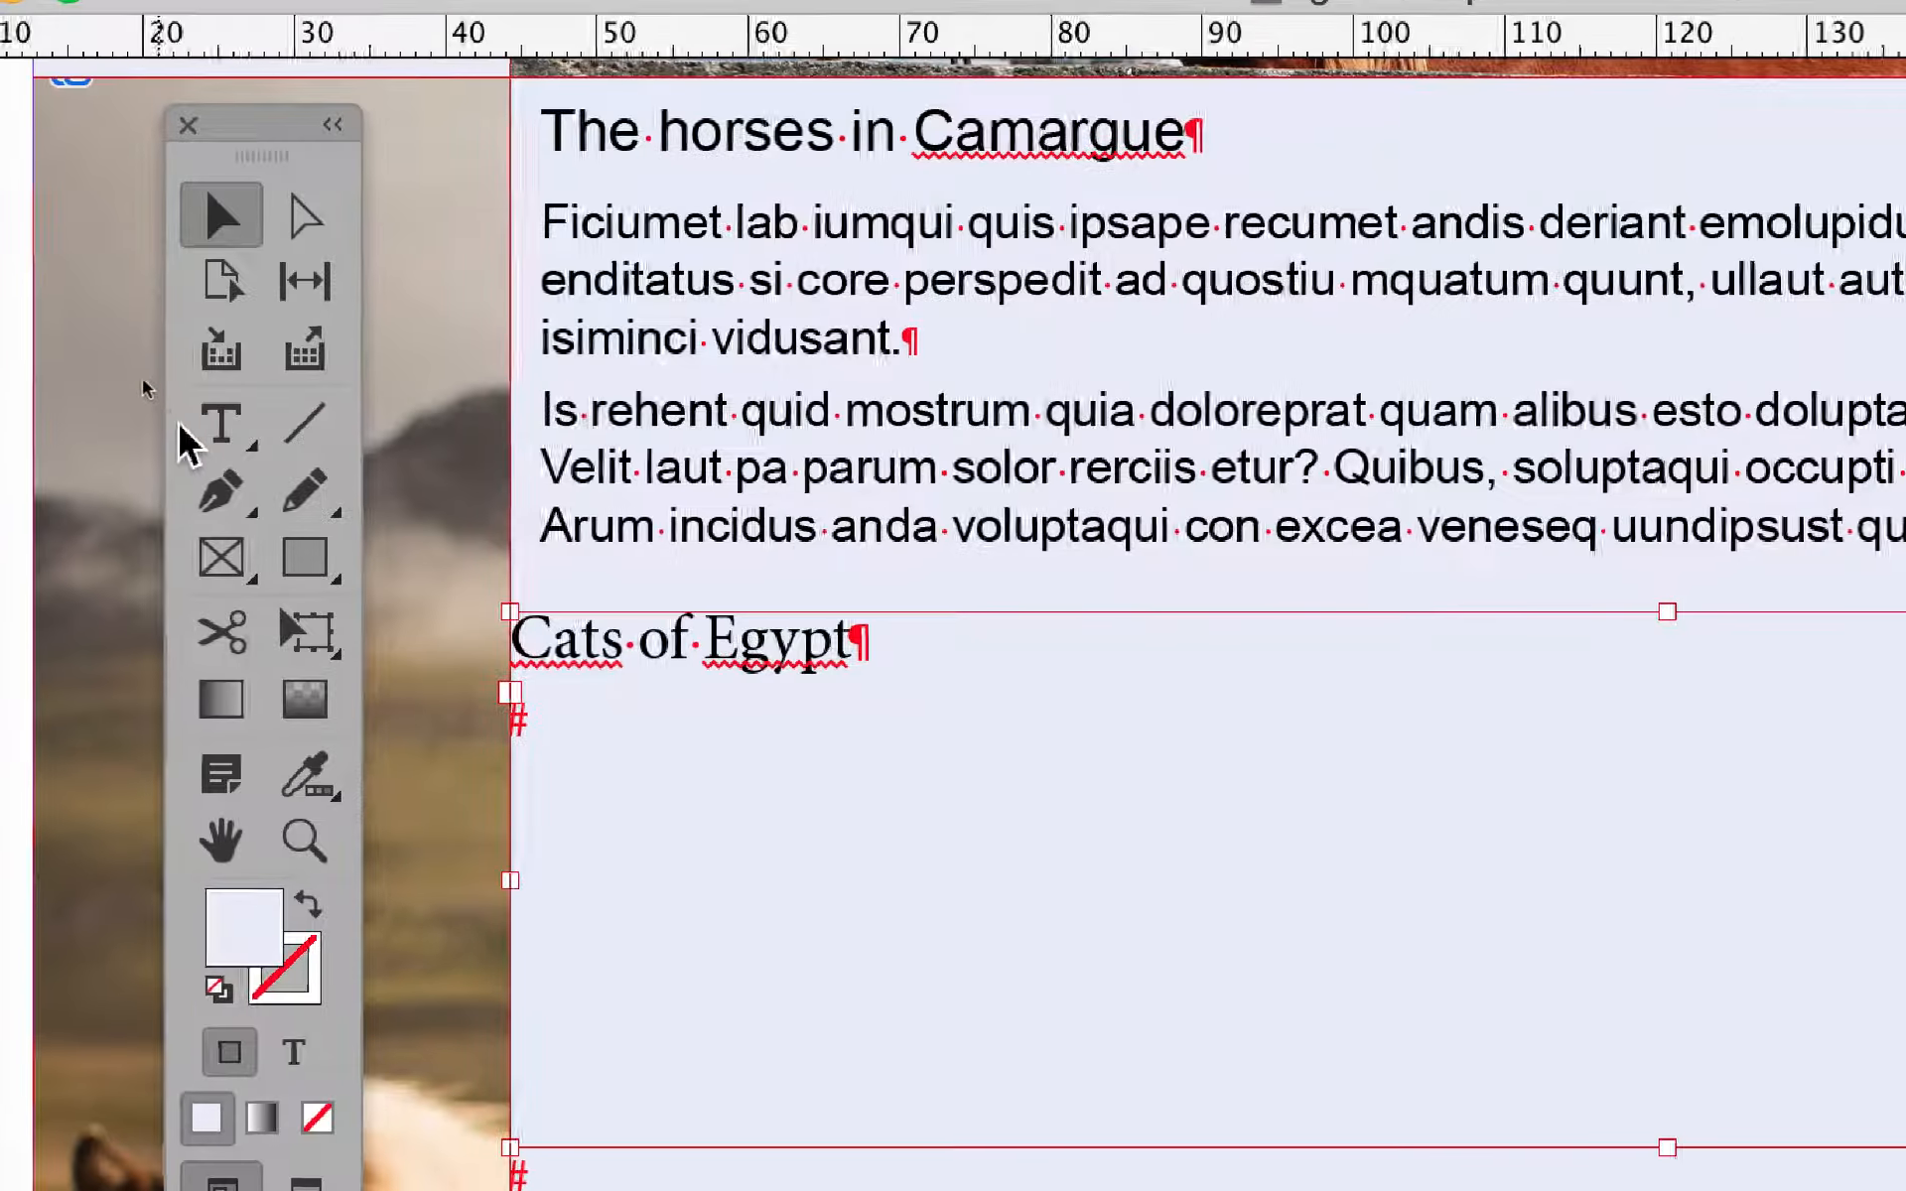
# Step: Paste the copied Wikipedia text into the empty paragraph under "Cats of Egypt" using the Type tool
pyautogui.click(211, 425)
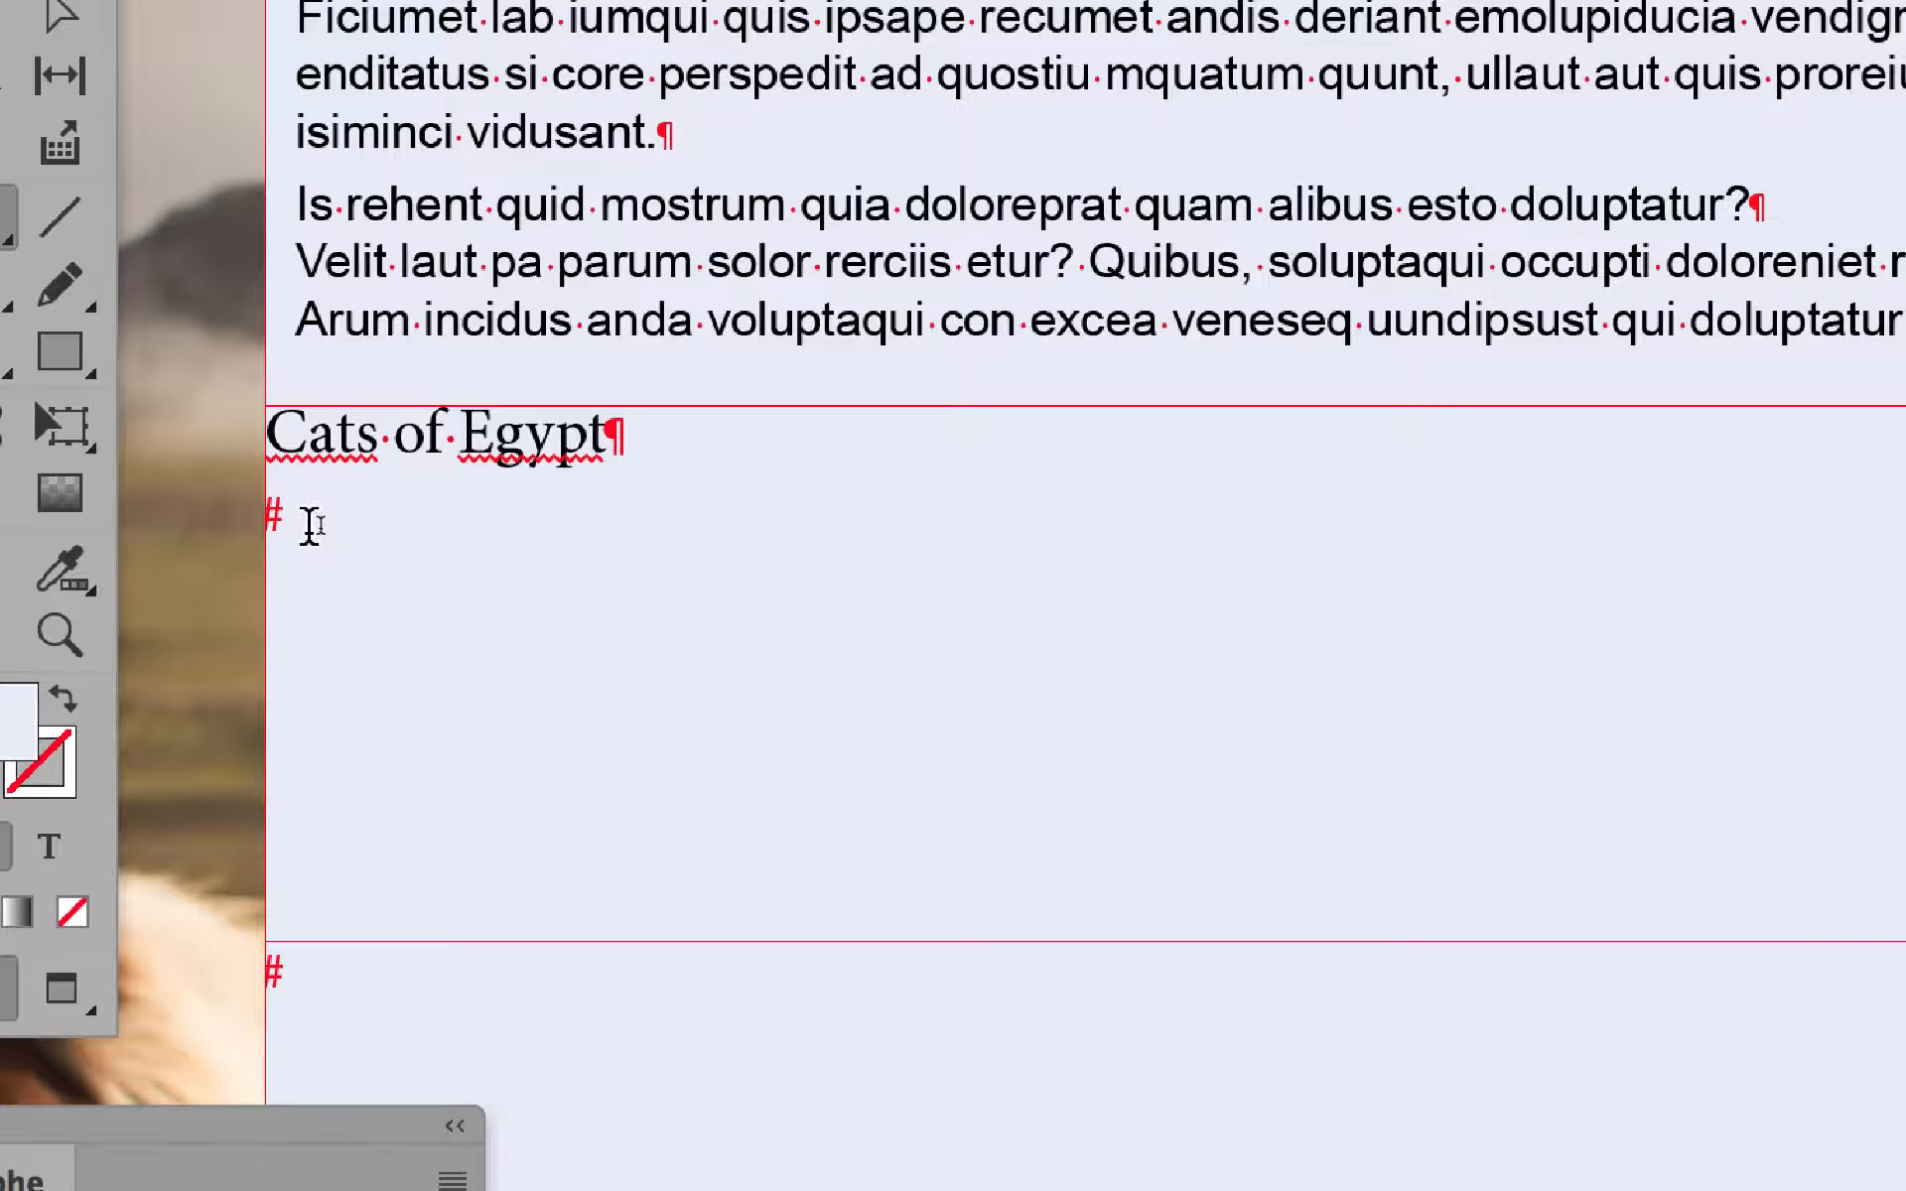
pyautogui.click(311, 527)
pyautogui.press('super+v')
# Step: Display the paragraph styles and apply the "titre" style to the "Cats of Egypt" line
pyautogui.click(468, 13)
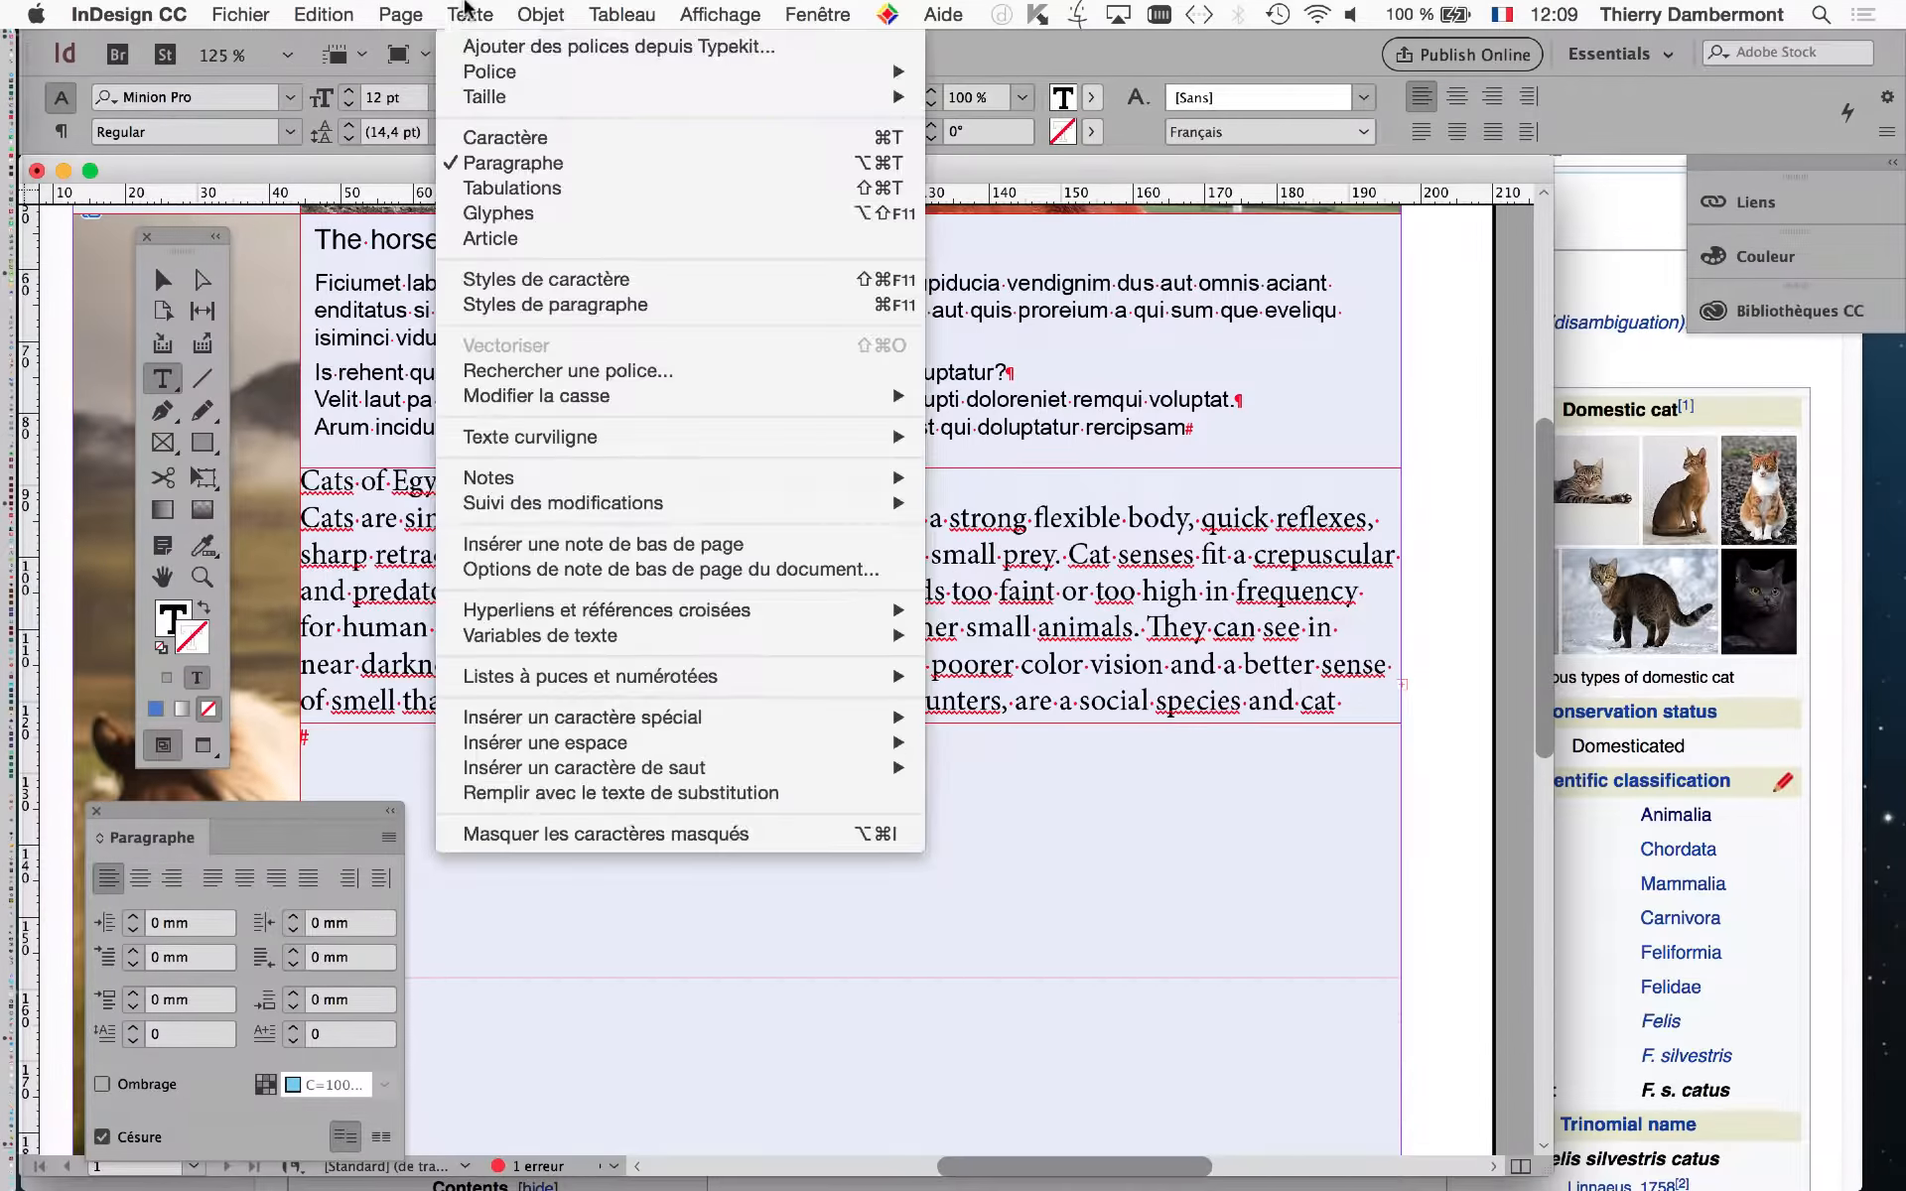
pyautogui.click(554, 305)
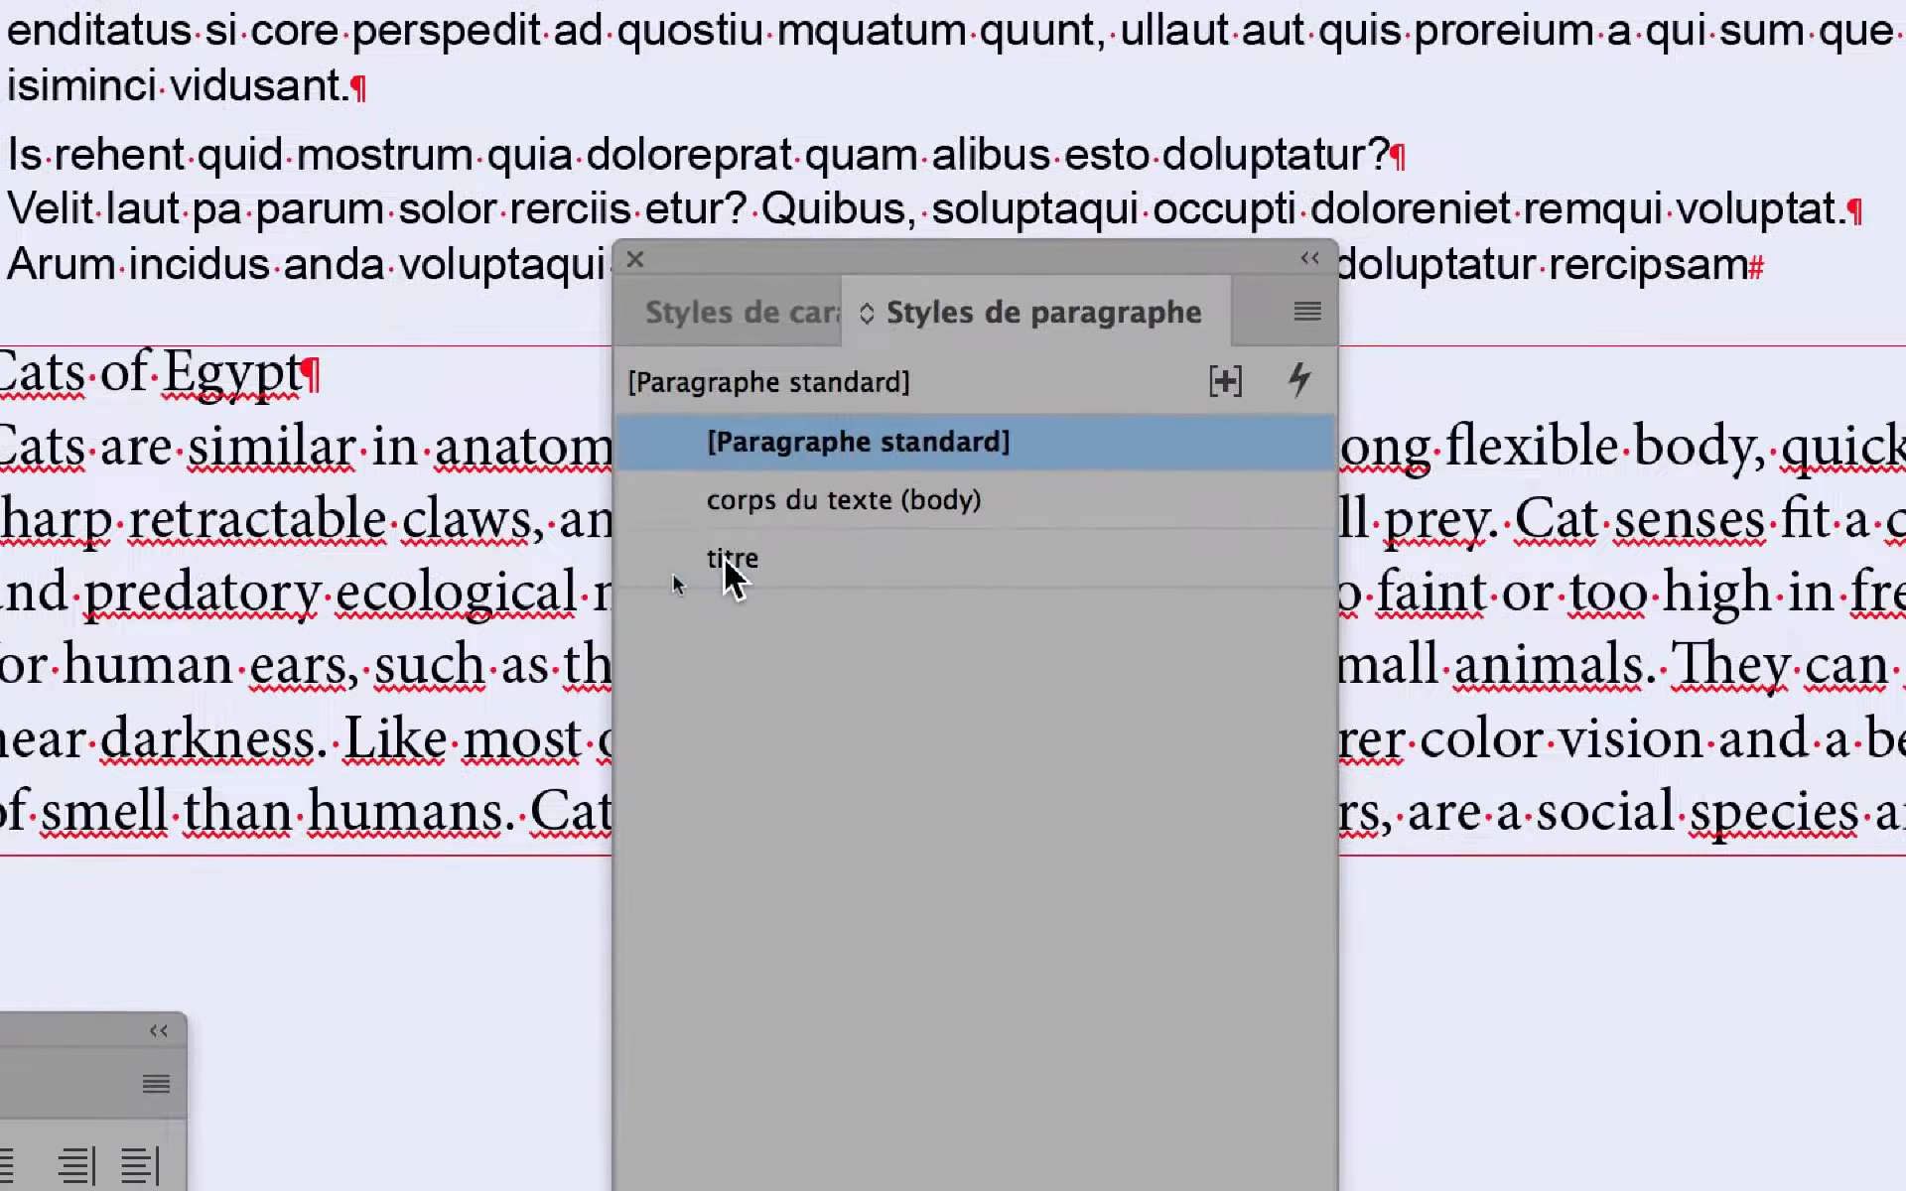
pyautogui.click(1091, 677)
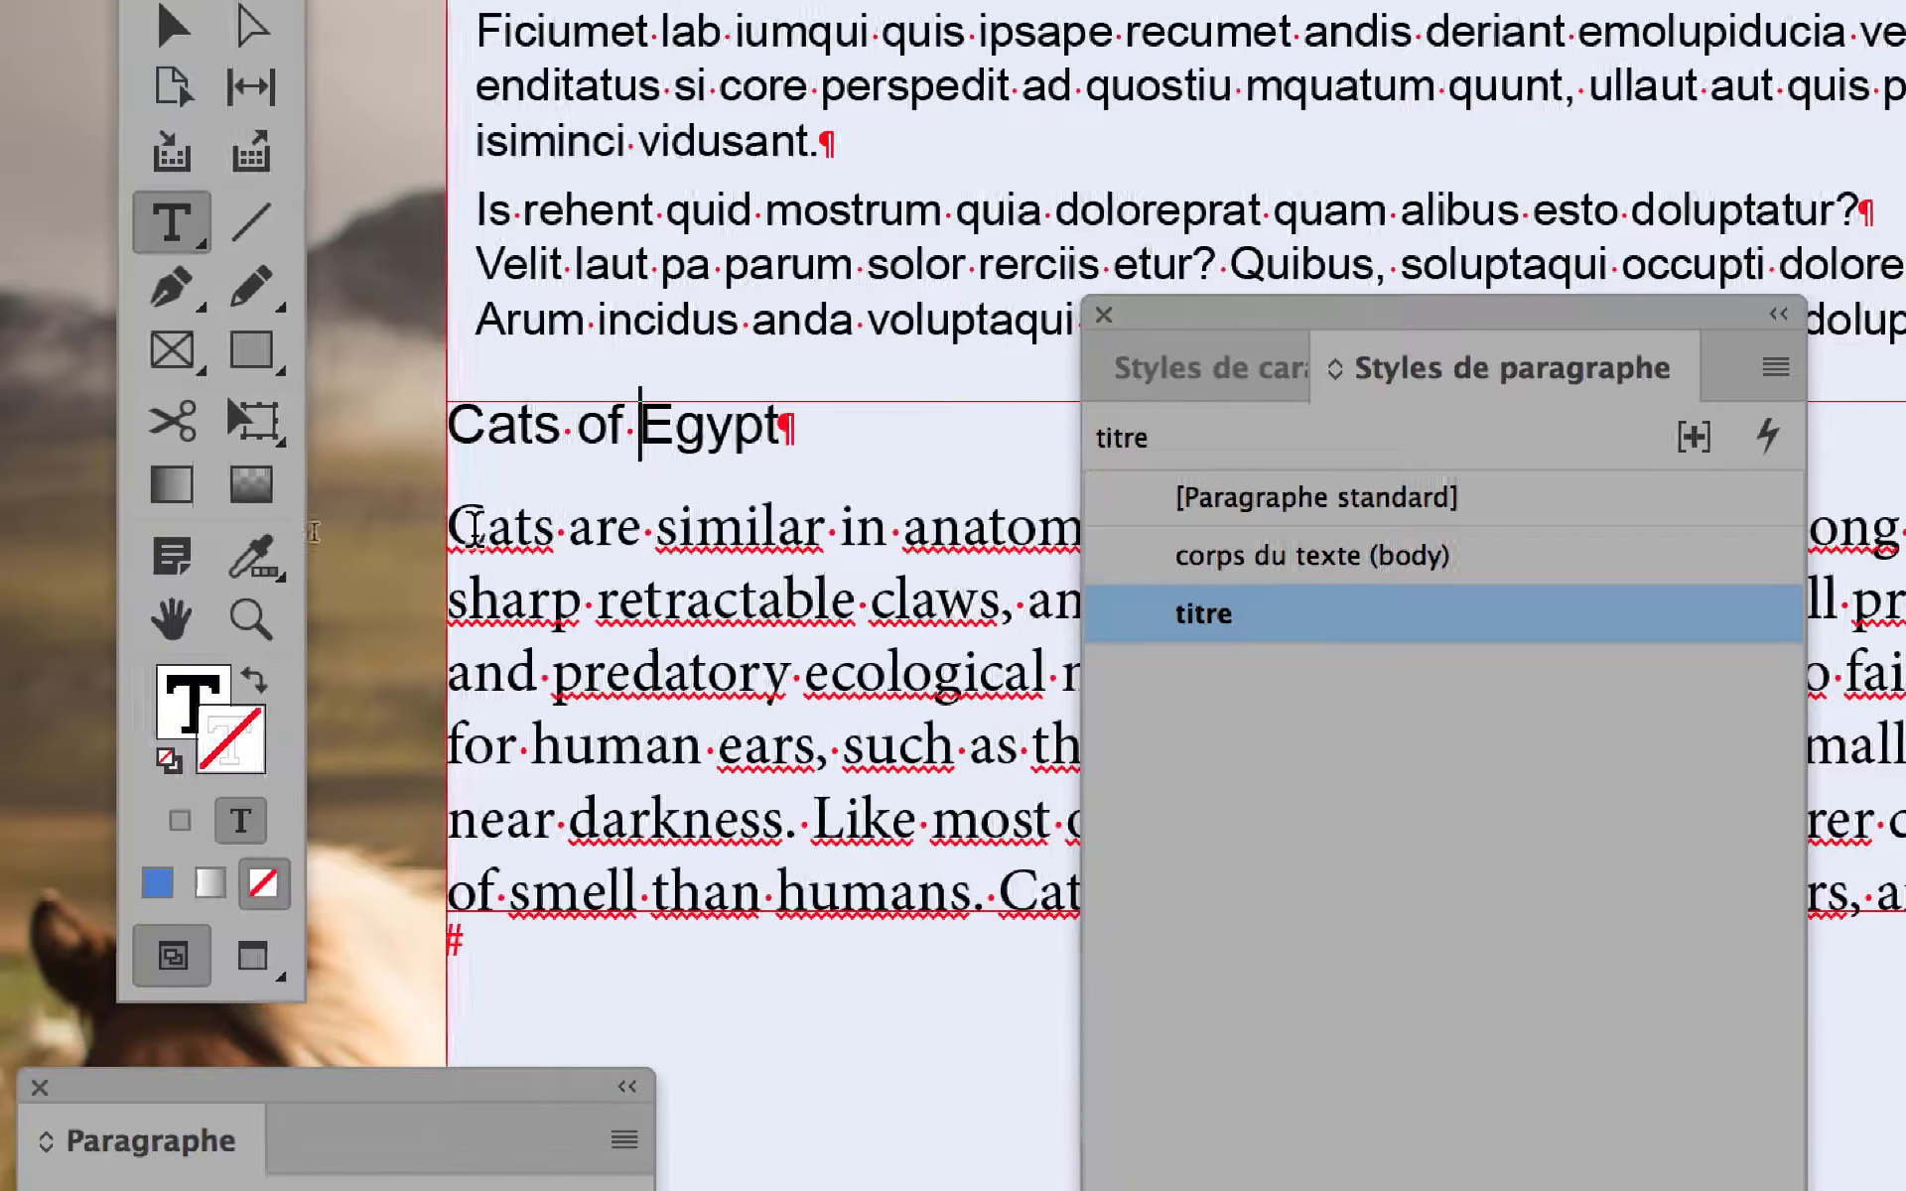
# Step: Select the body text from "Cats are similar" to the end of the story, including the overset text
pyautogui.click(456, 527)
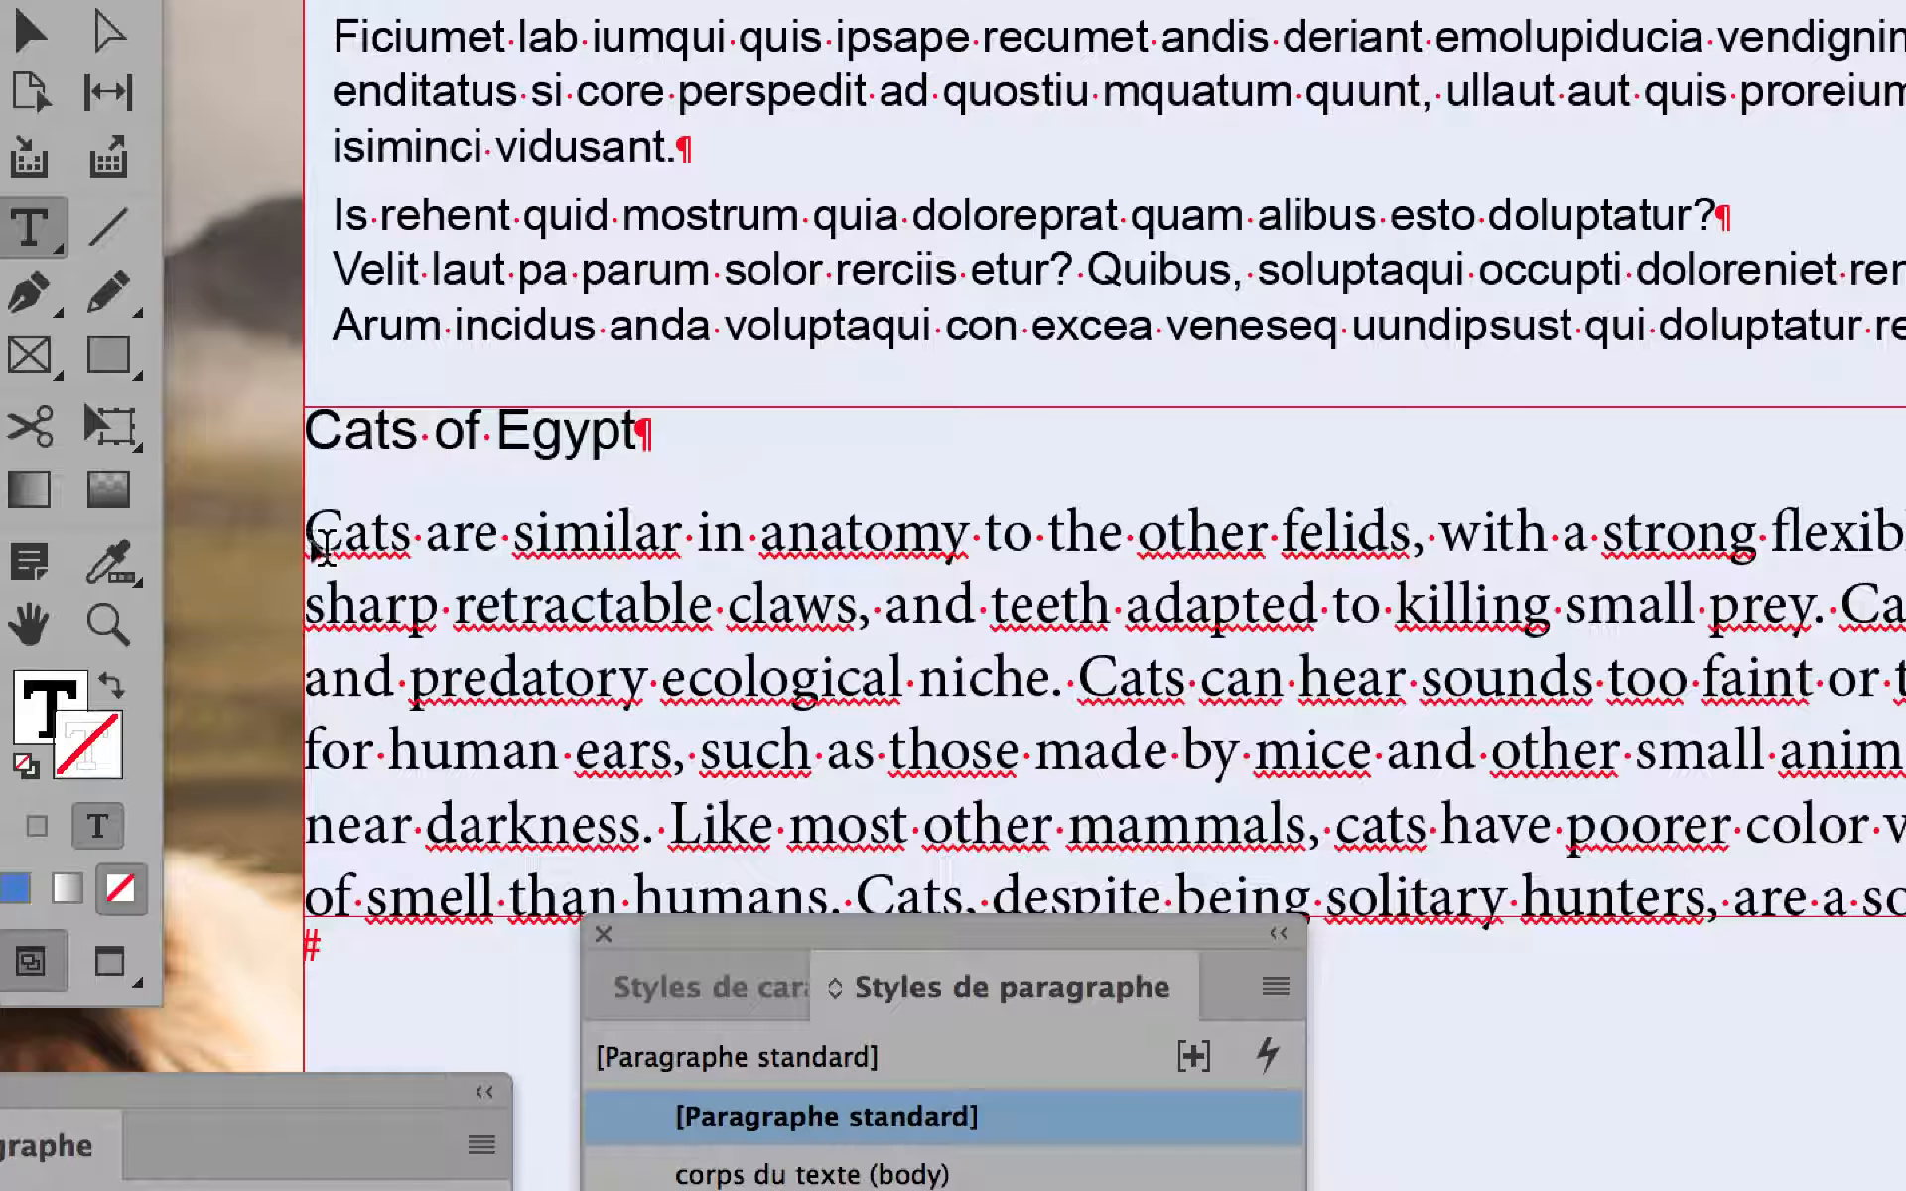
pyautogui.press('super')
pyautogui.press('shift+super+End')
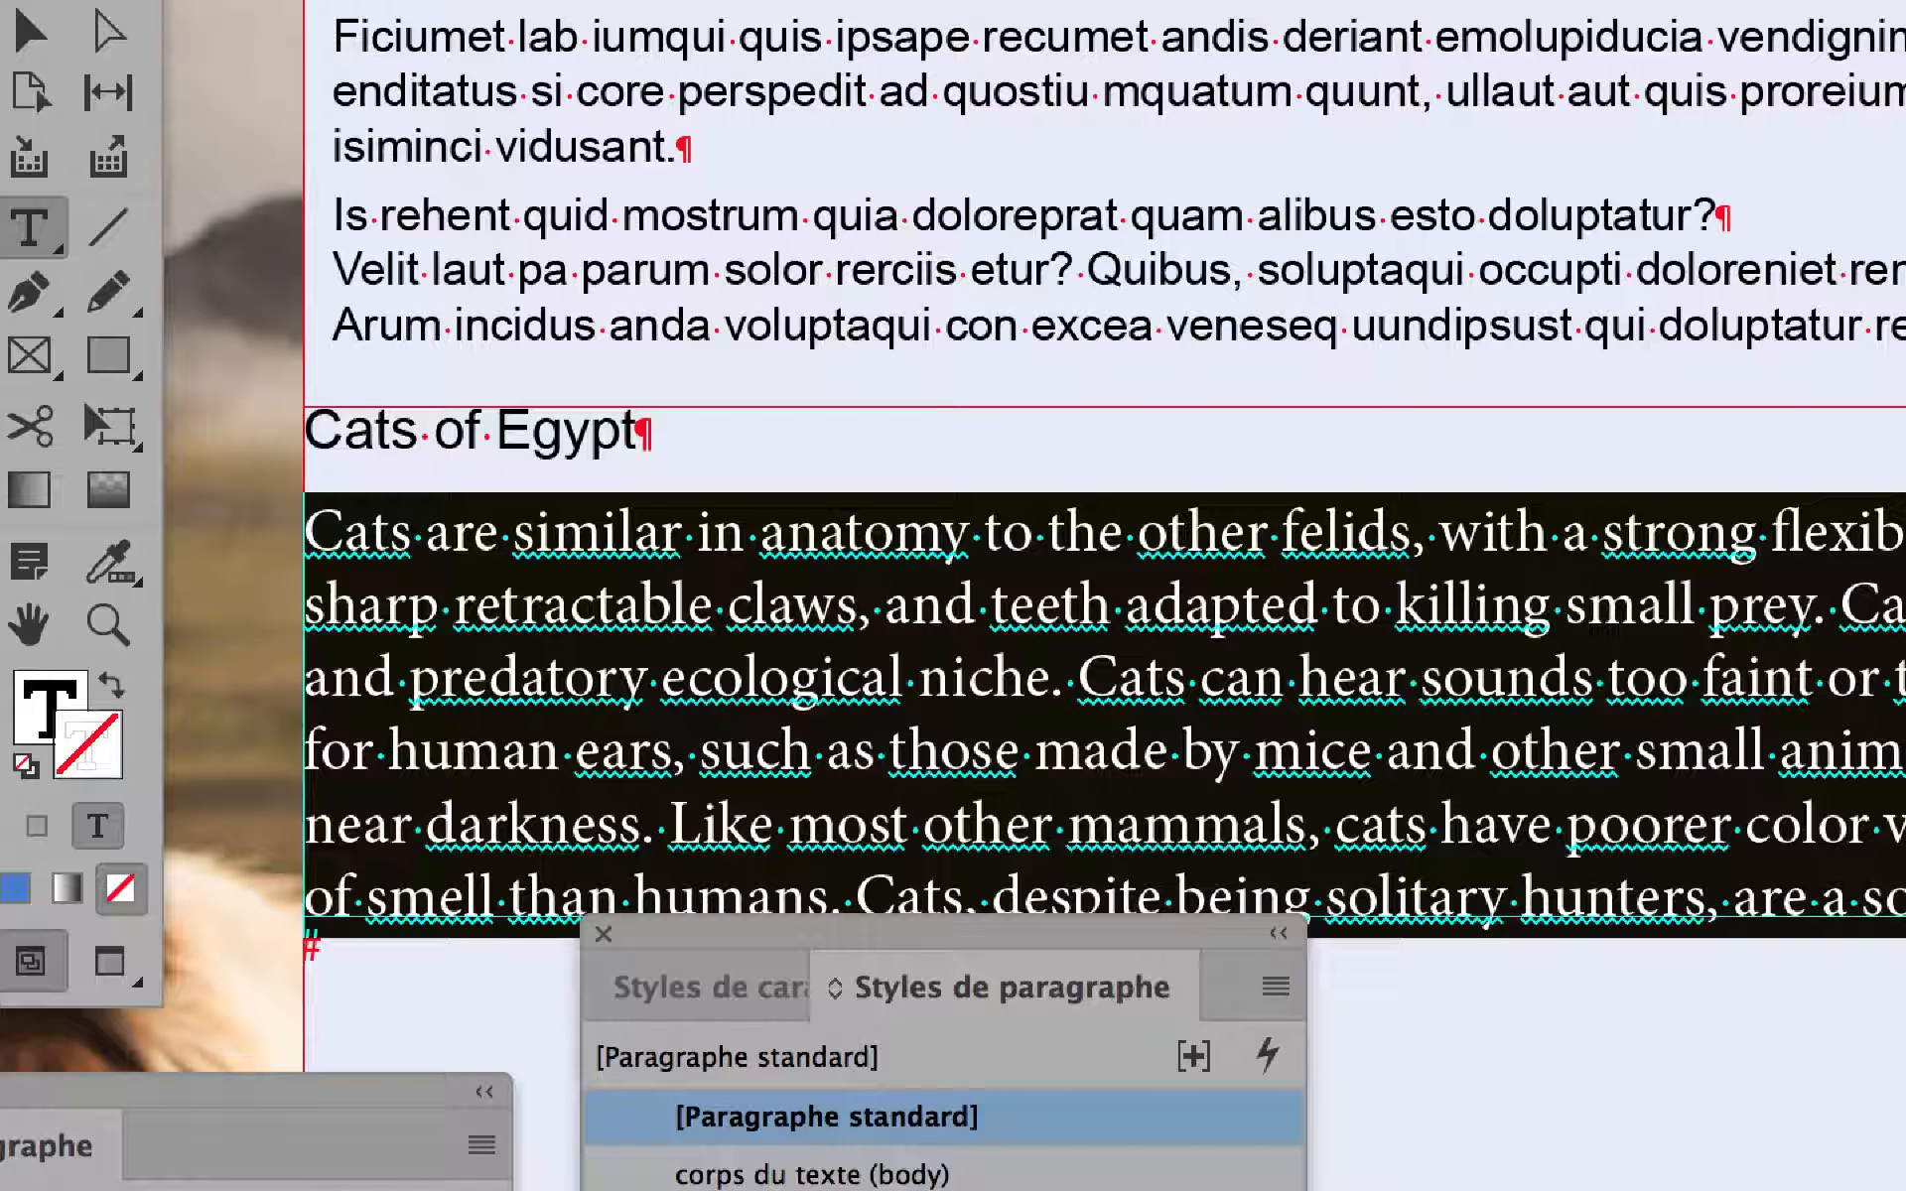
# Step: Display the on-screen keyboard viewer and examine the modifier and End keys used to extend a text selection
pyautogui.click(1504, 14)
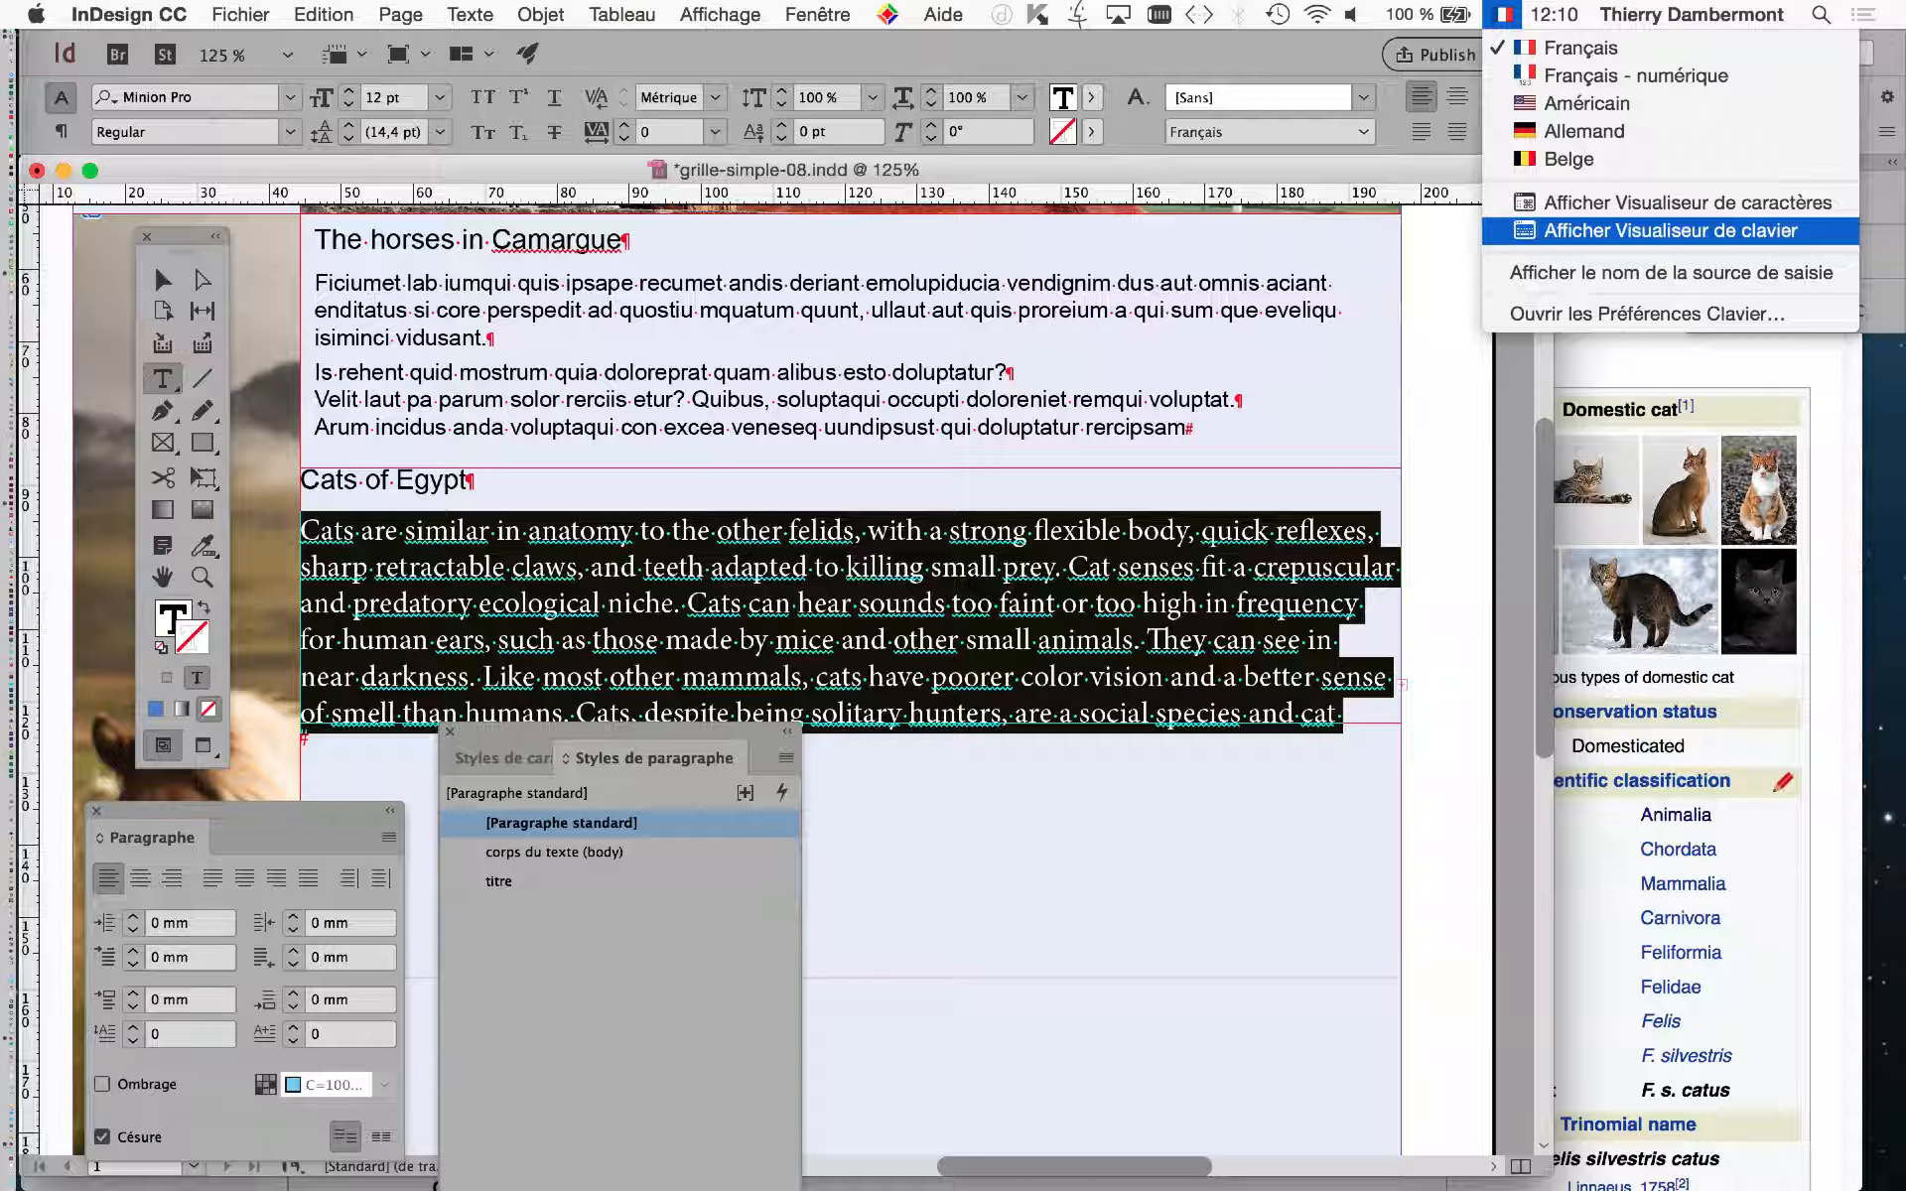
pyautogui.click(1672, 230)
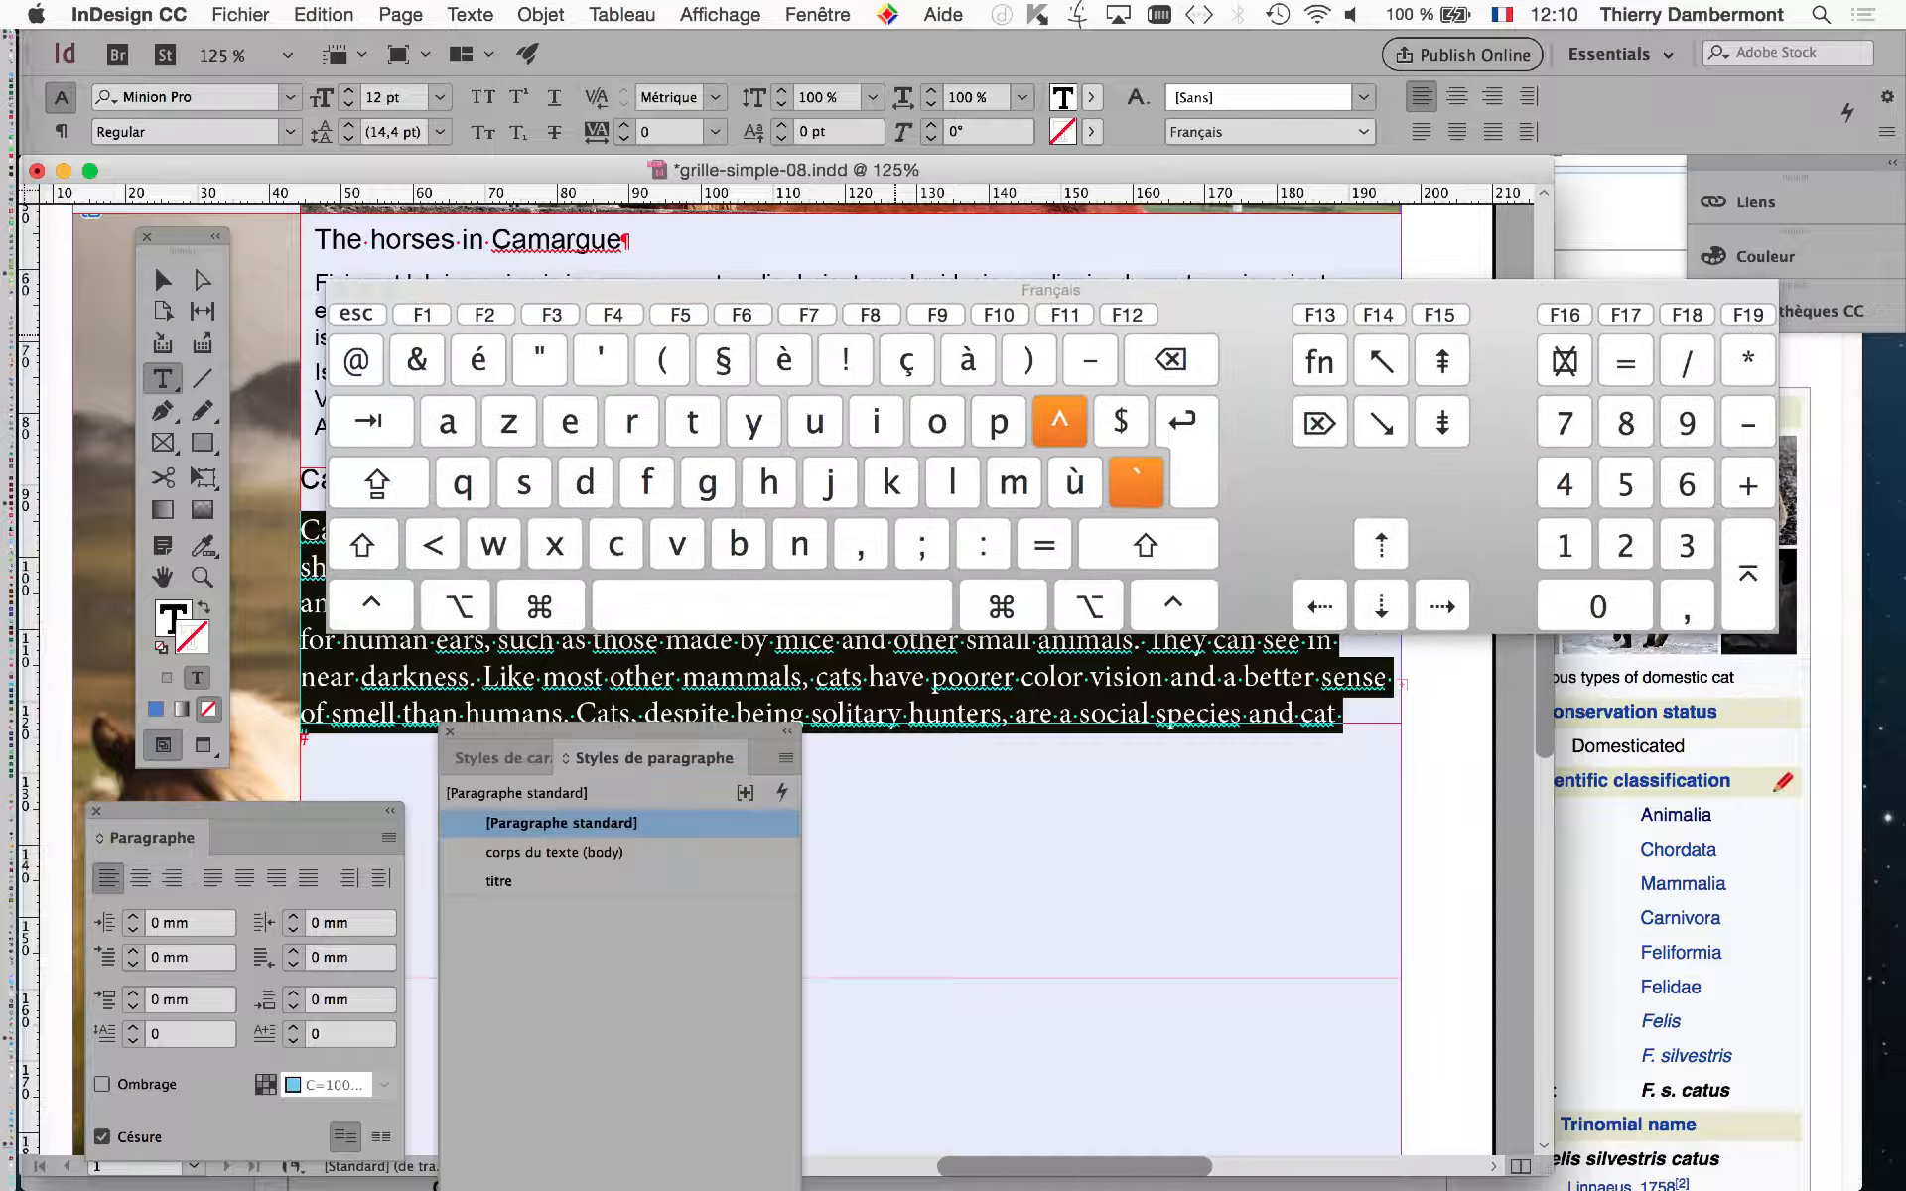
pyautogui.press('alt')
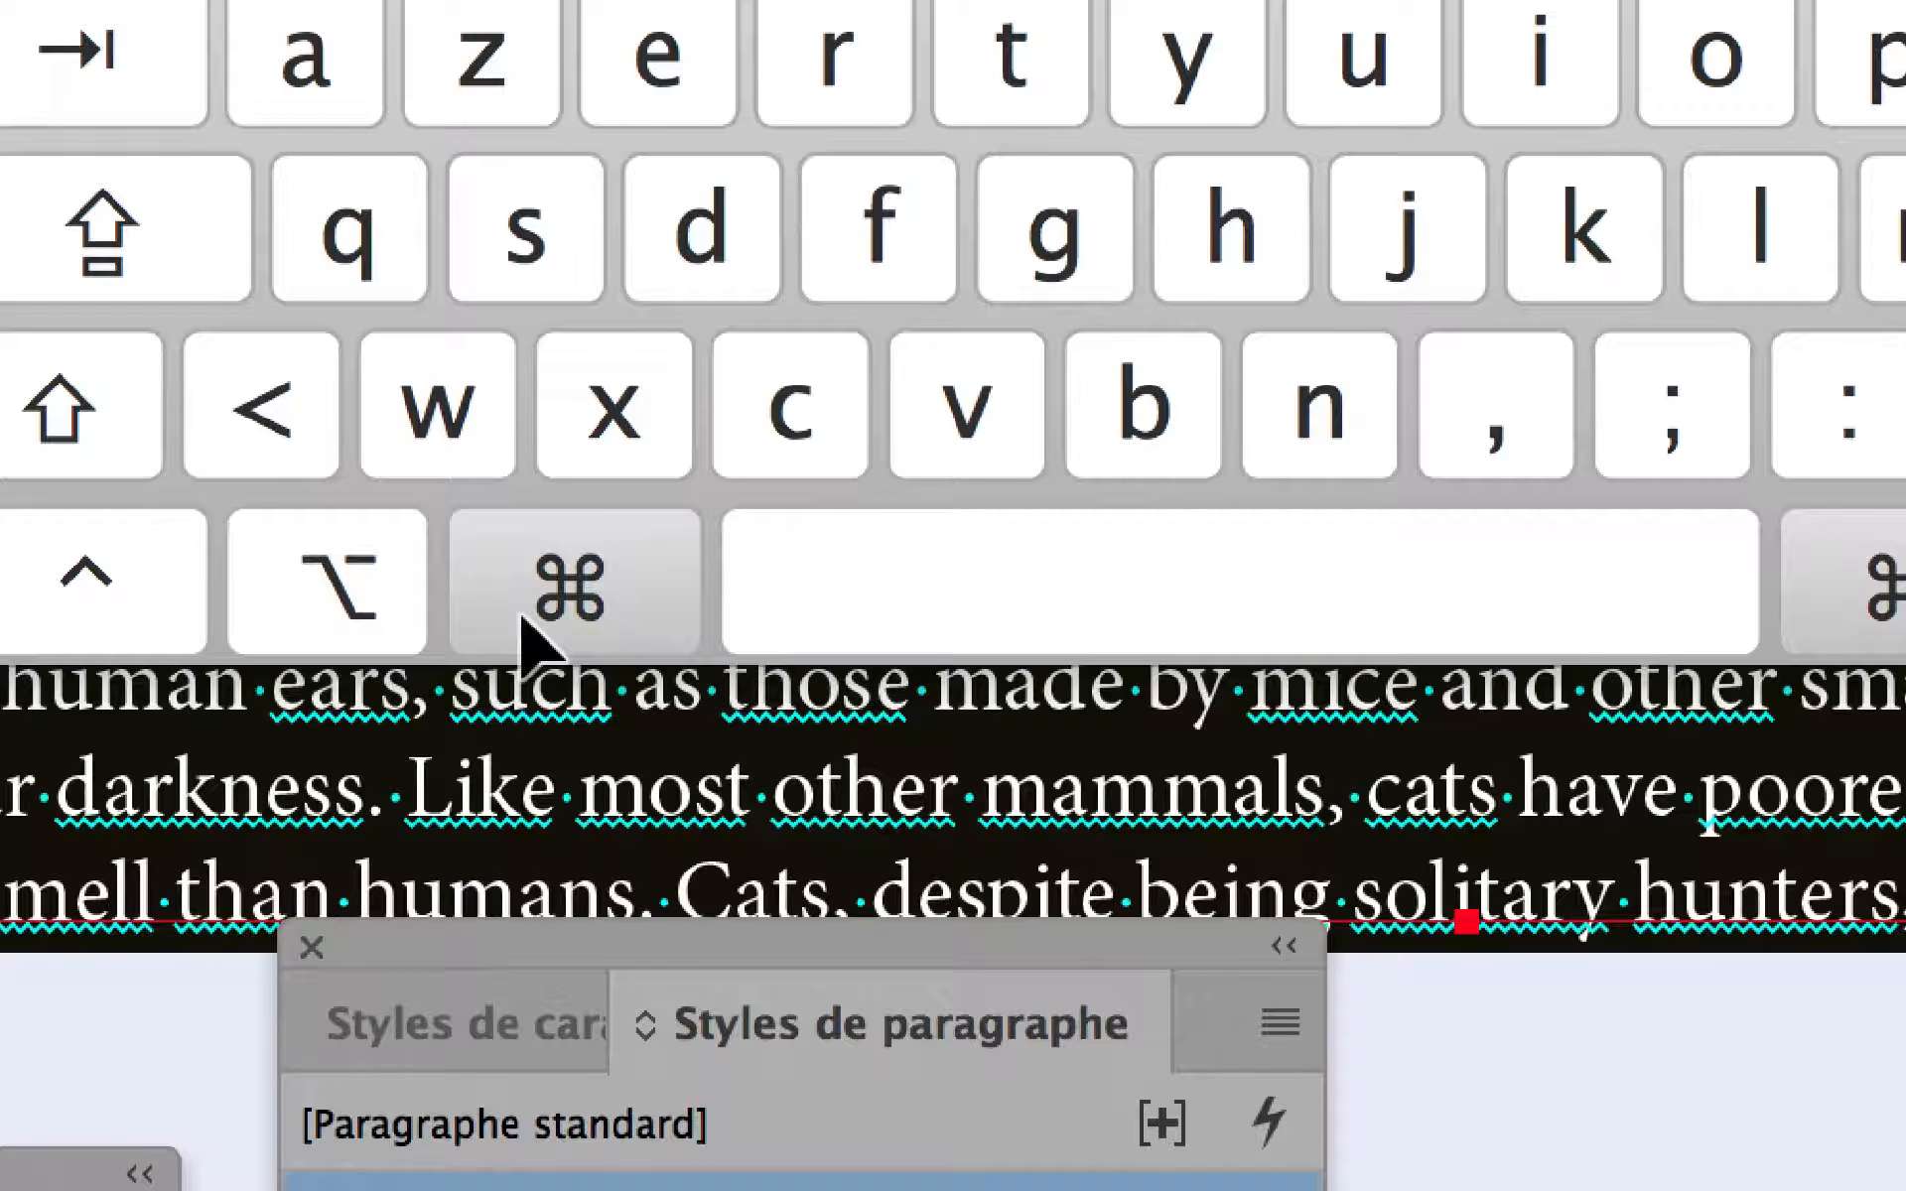
pyautogui.press('shift')
pyautogui.press('shift')
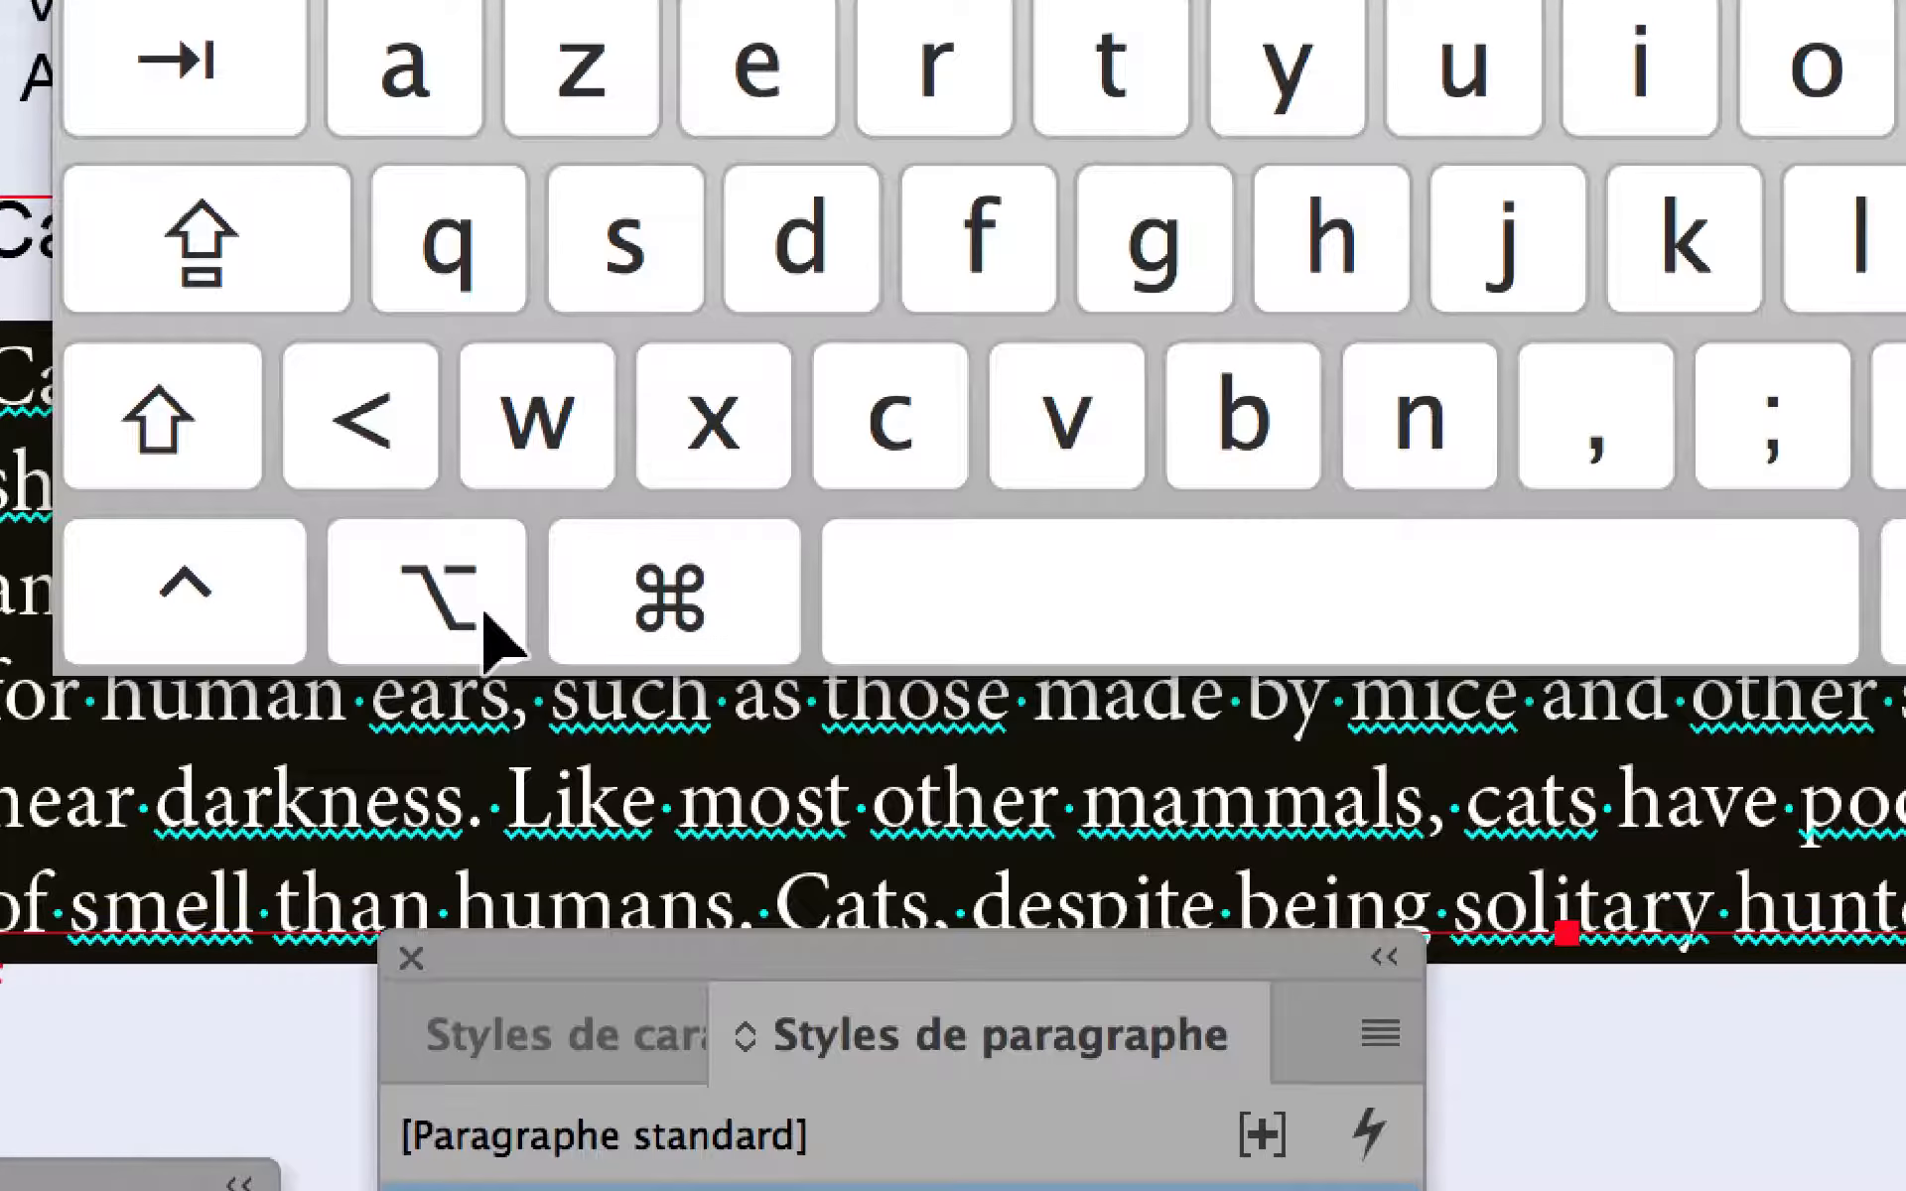
pyautogui.press('super+shift')
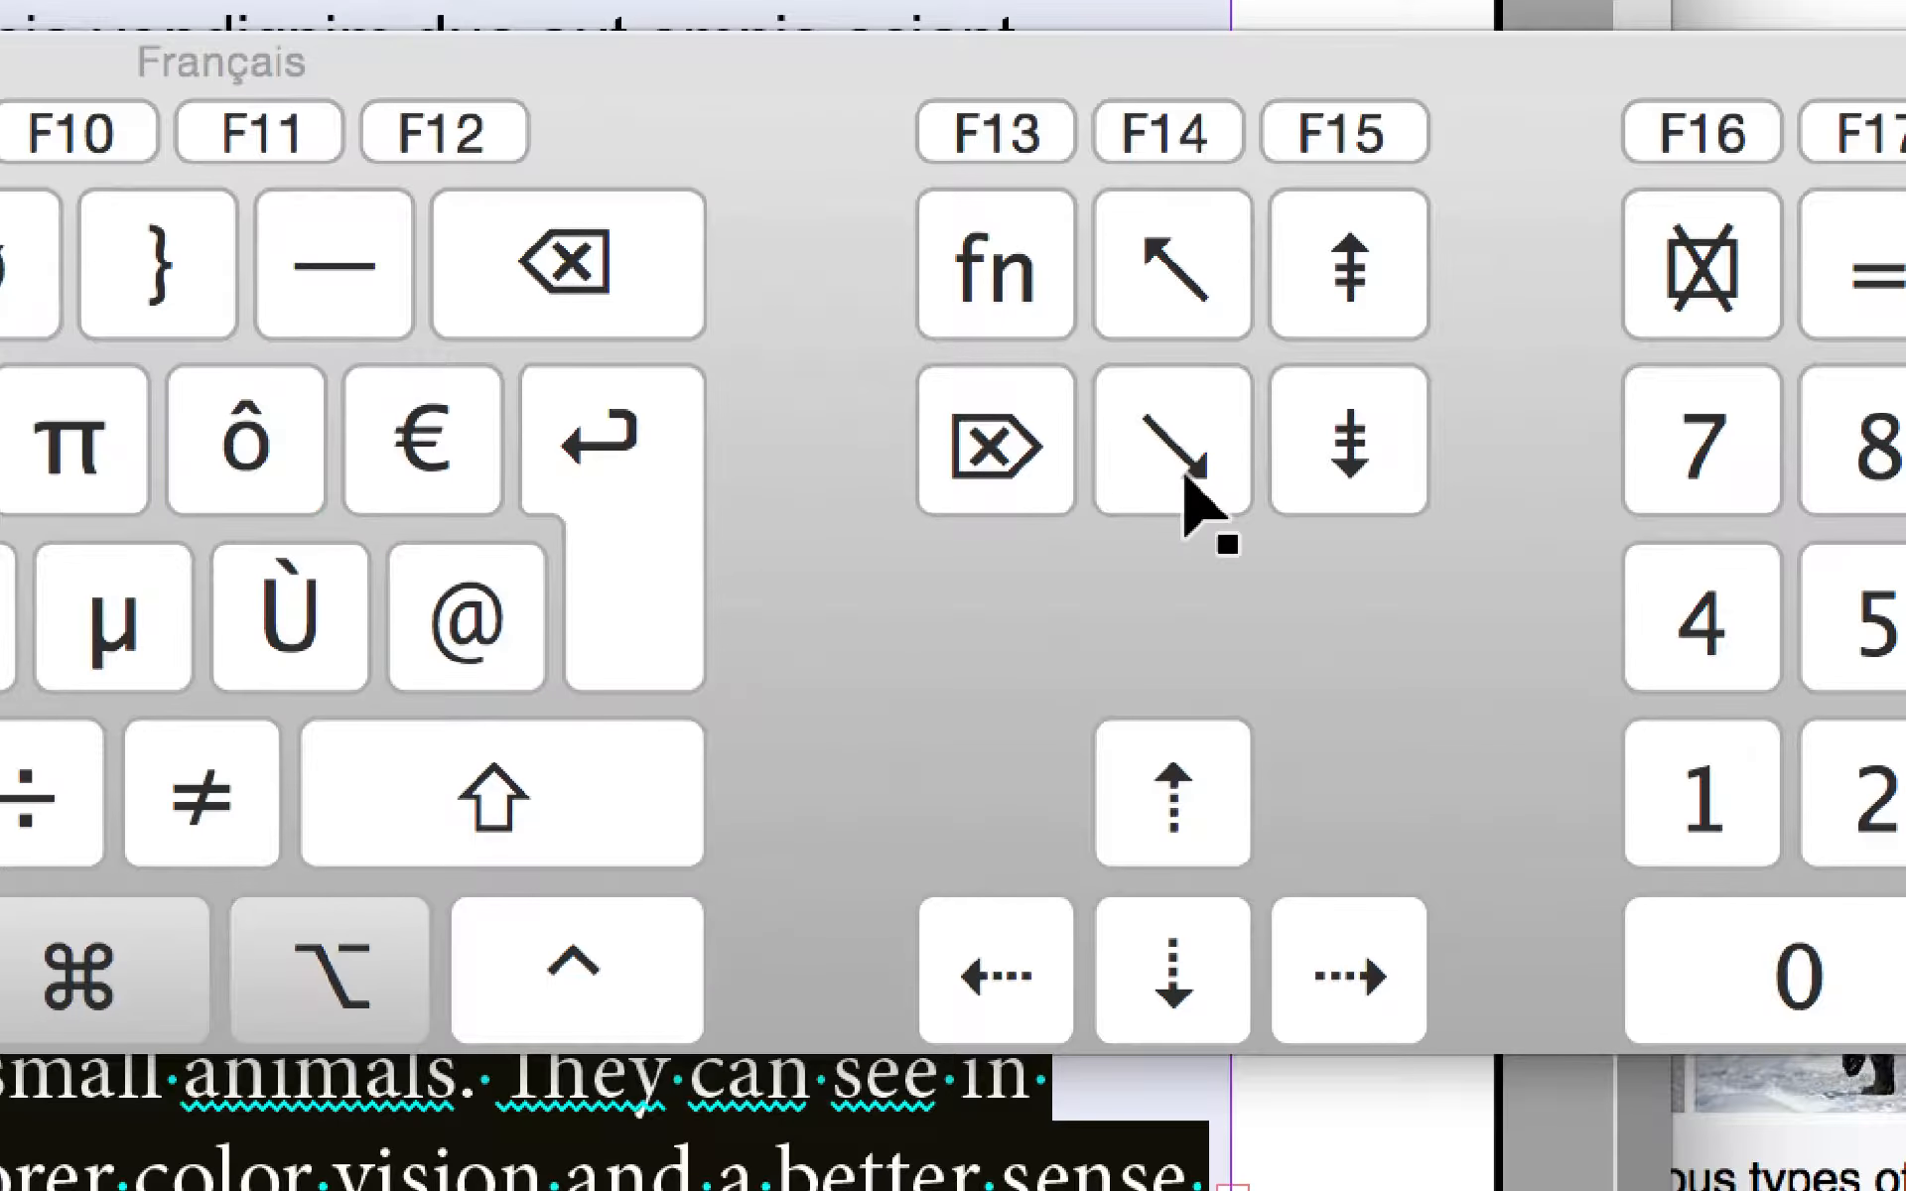
pyautogui.press('alt+super+8')
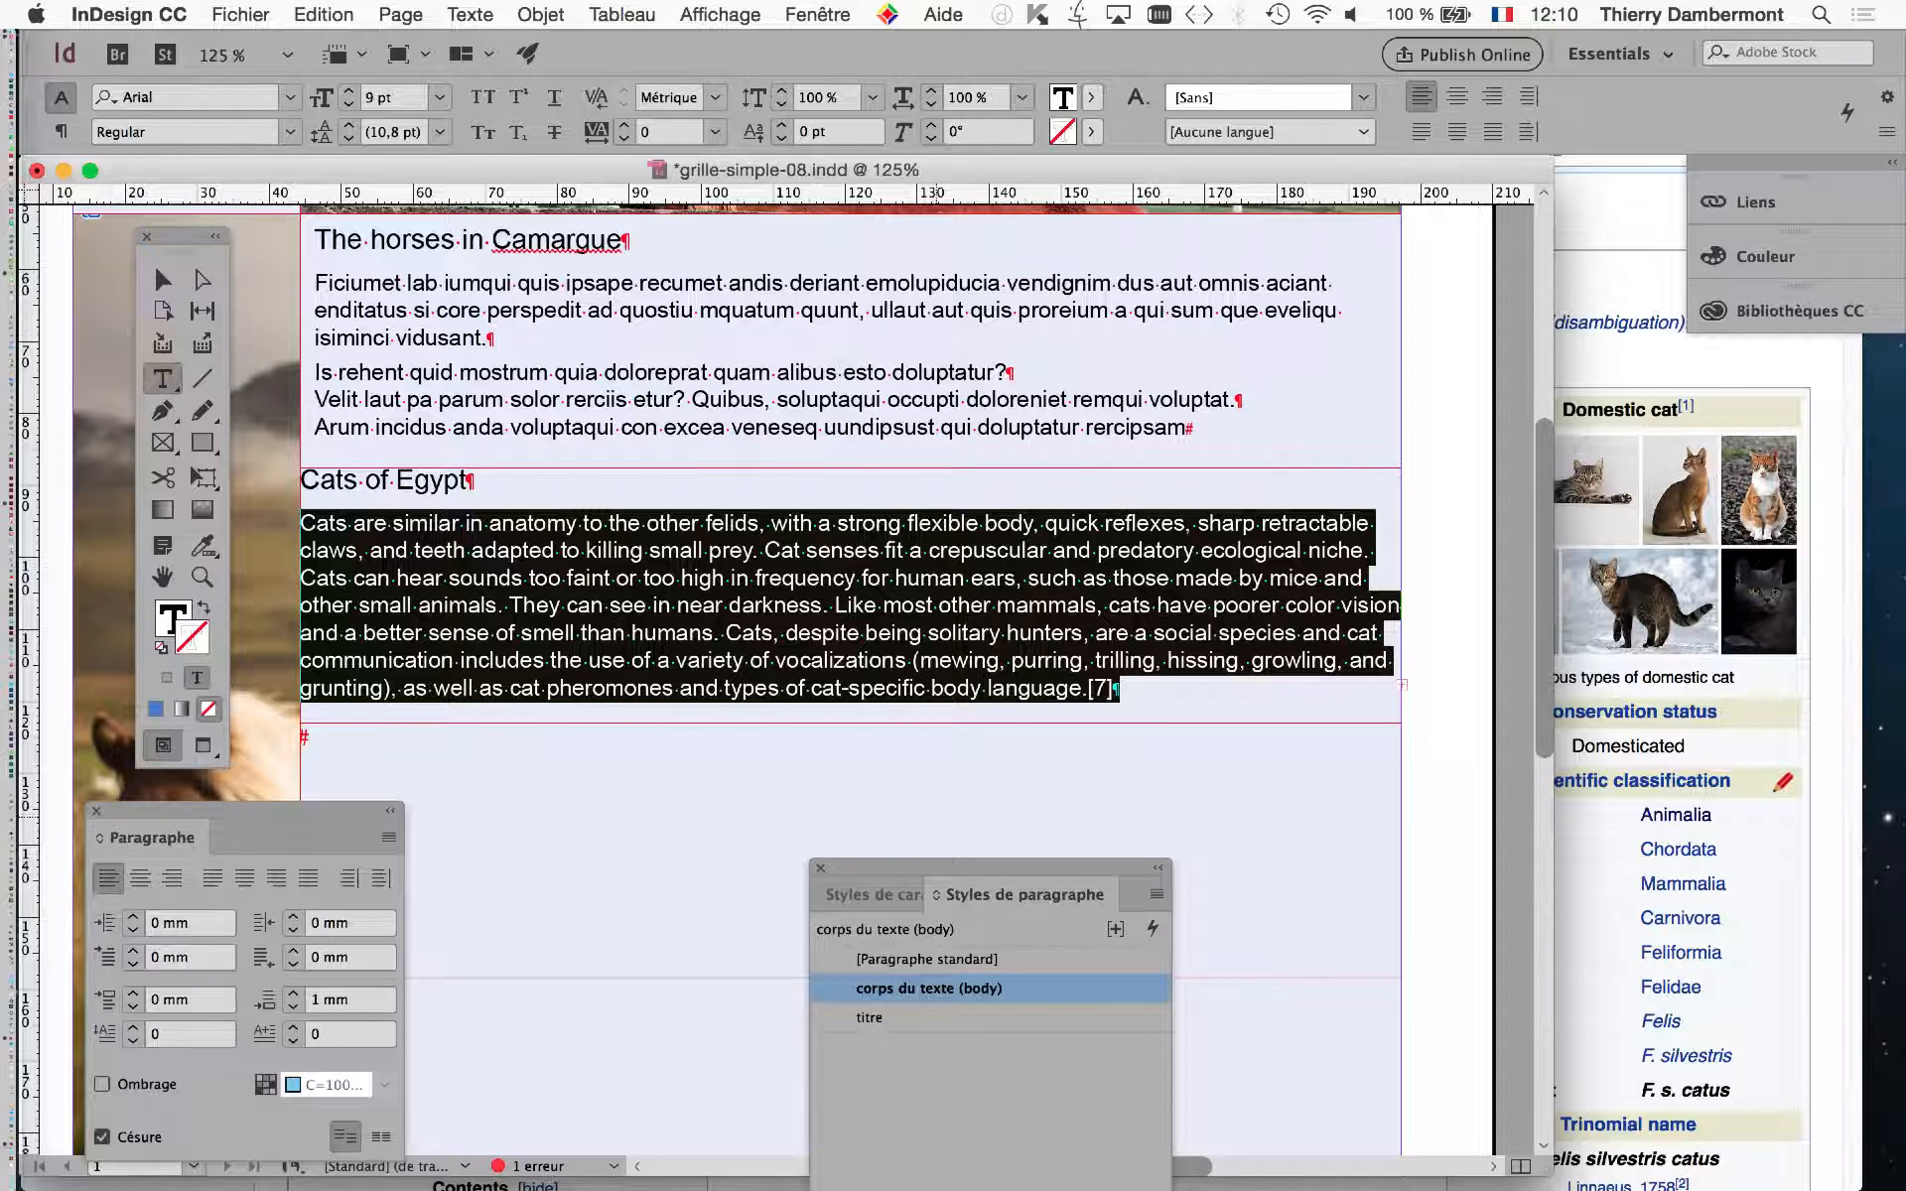
# Step: Start saving the document under a new name, placing the cursor after 08 in the file name
pyautogui.click(236, 15)
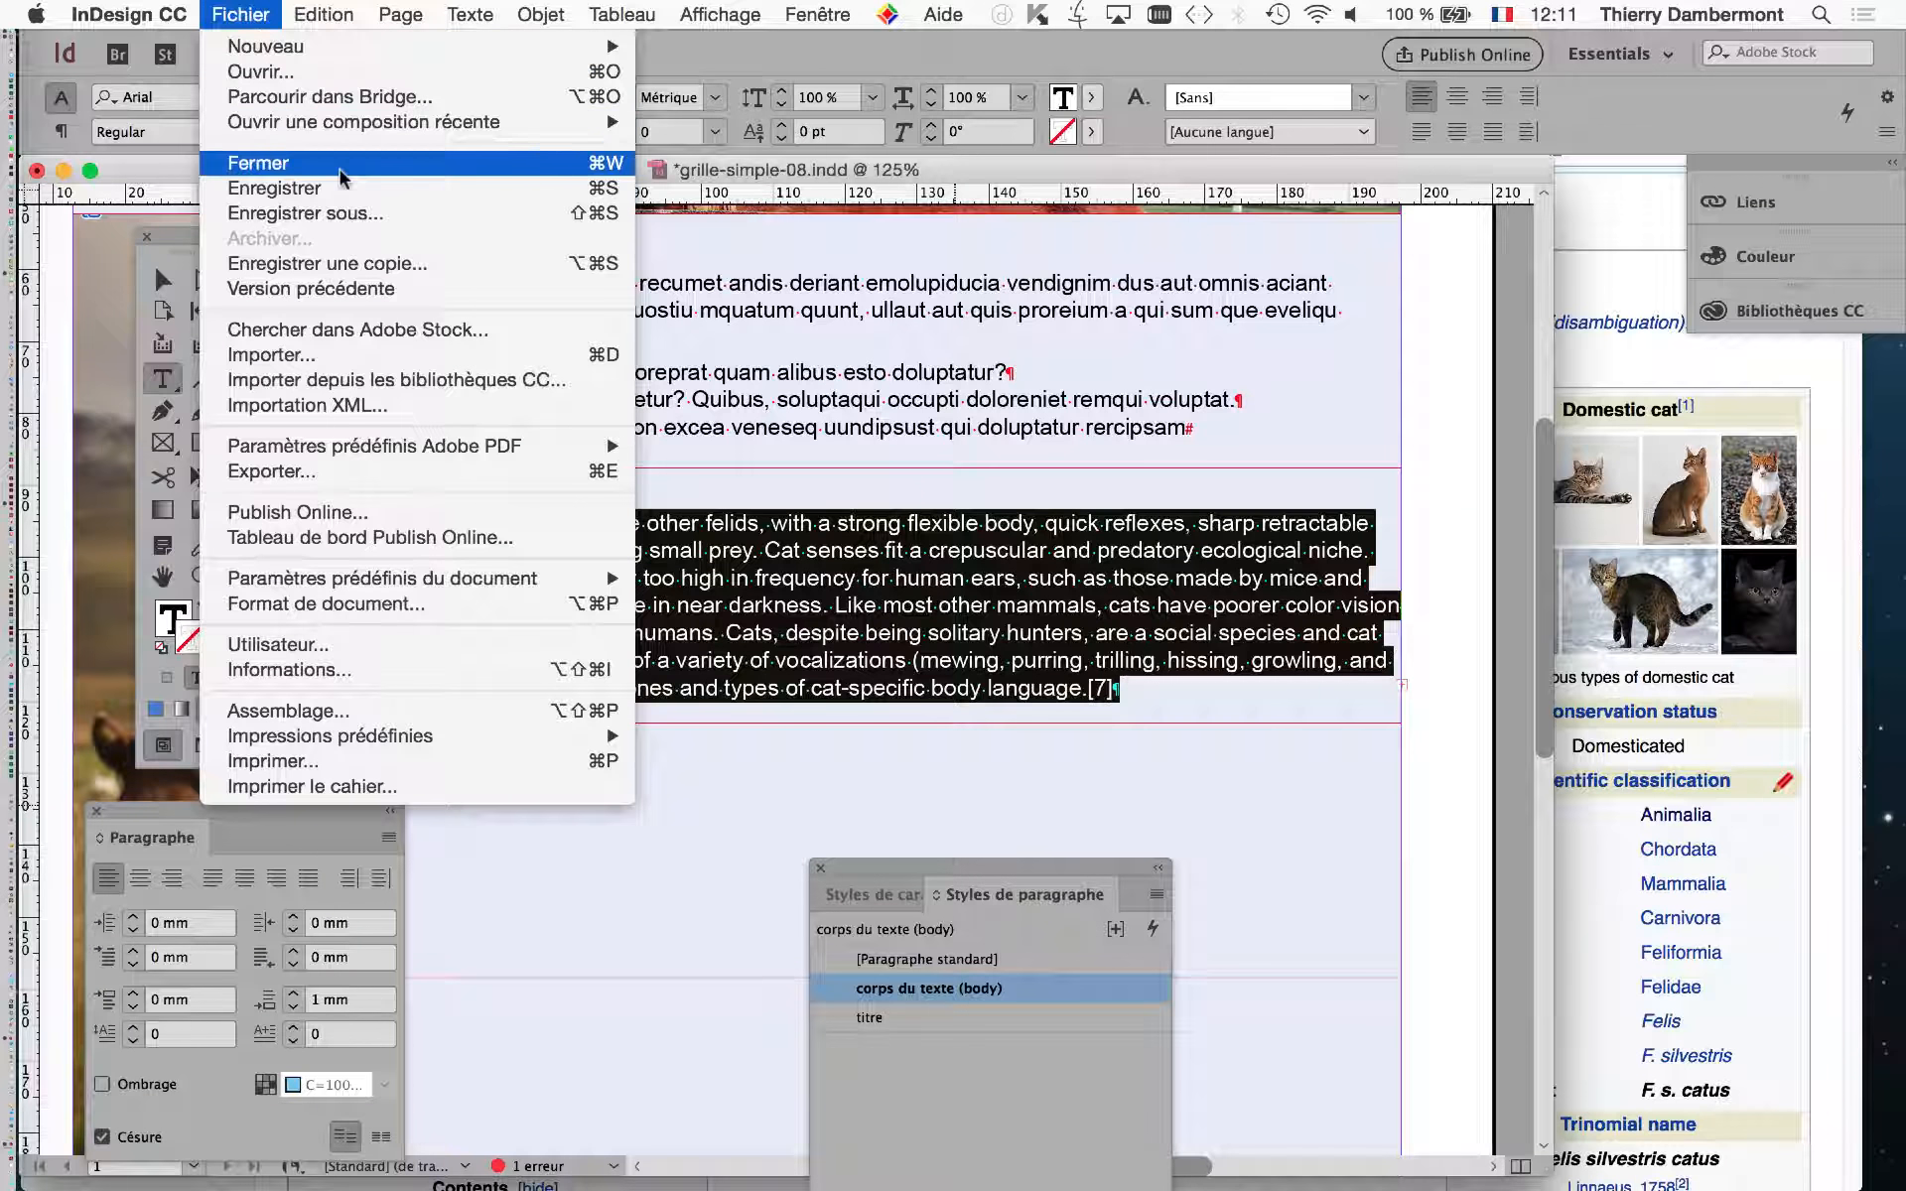
pyautogui.click(288, 212)
pyautogui.click(982, 169)
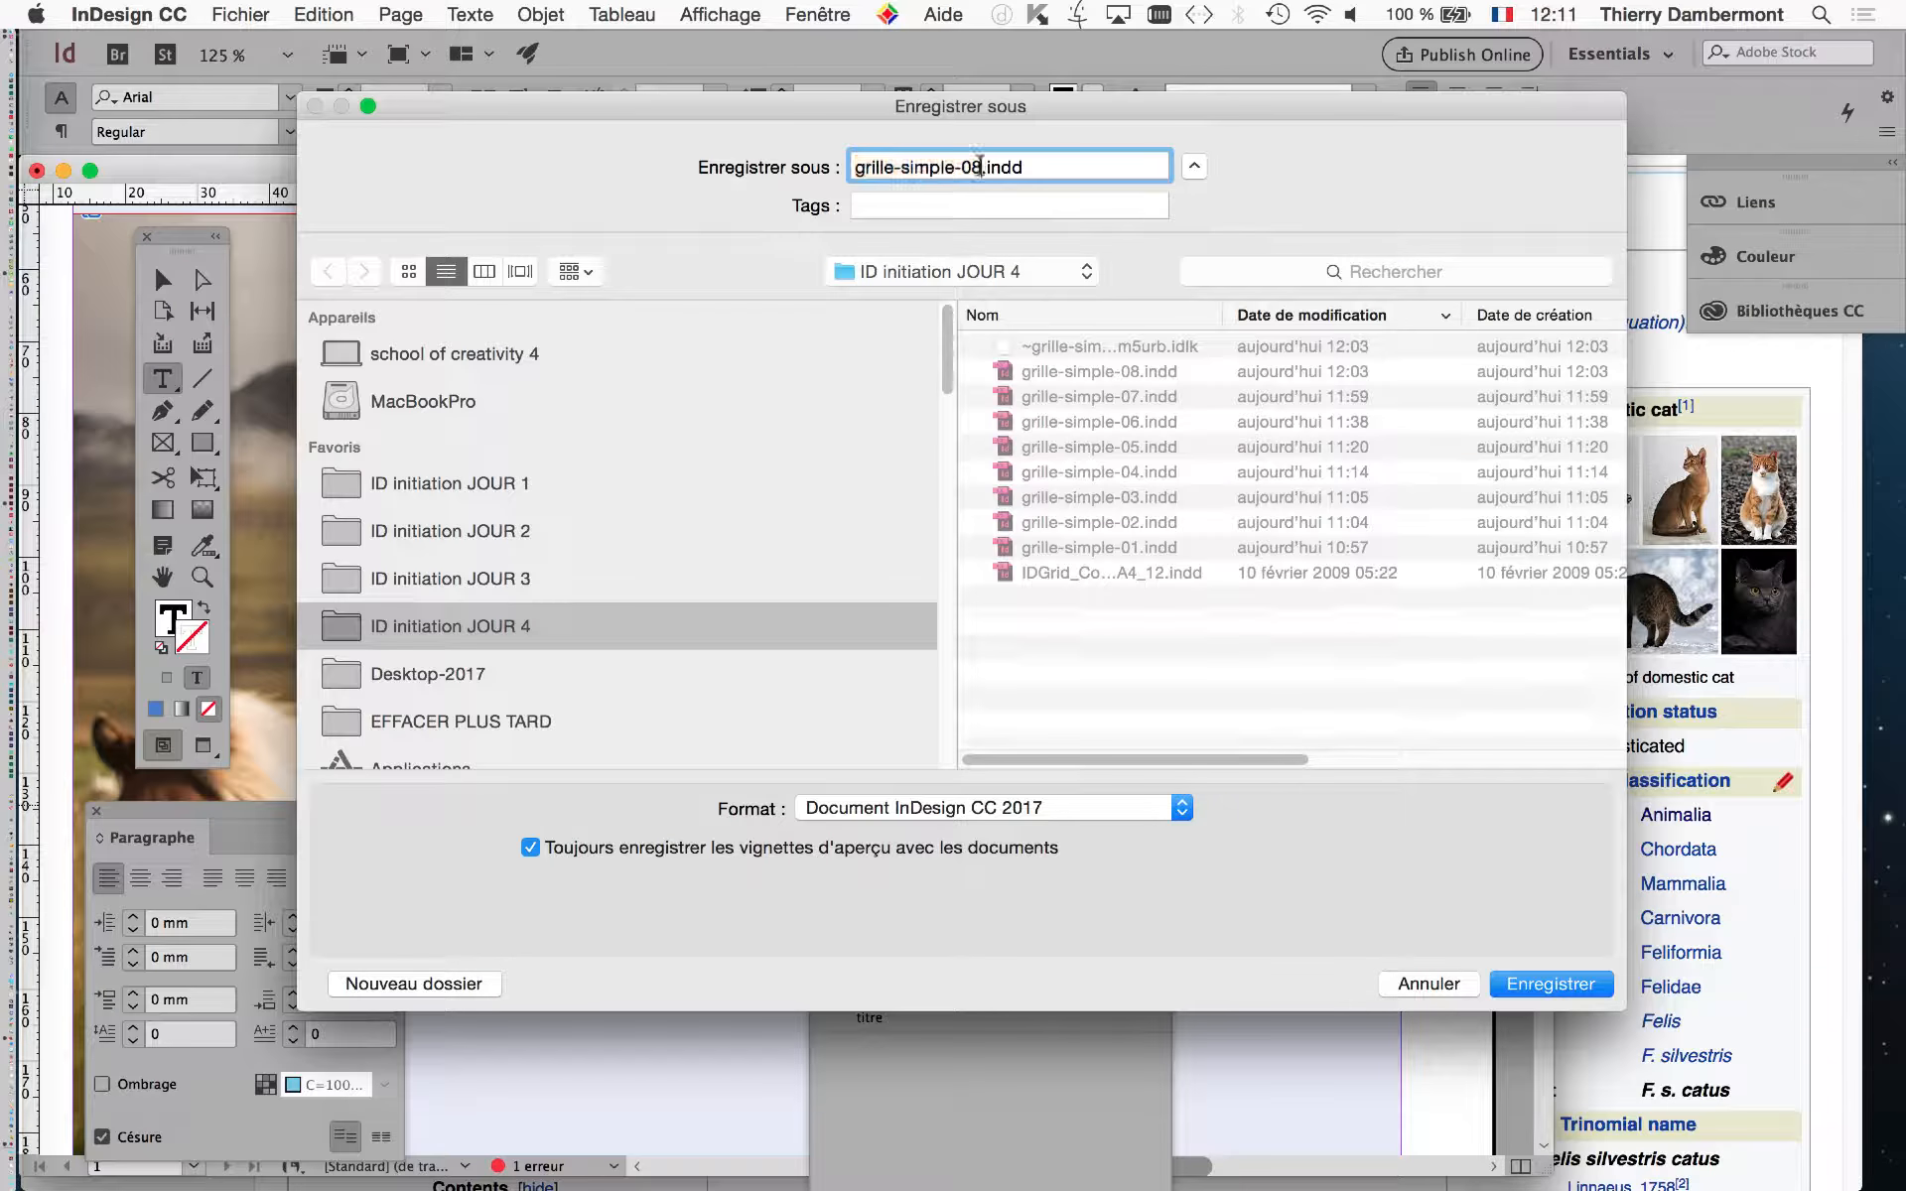